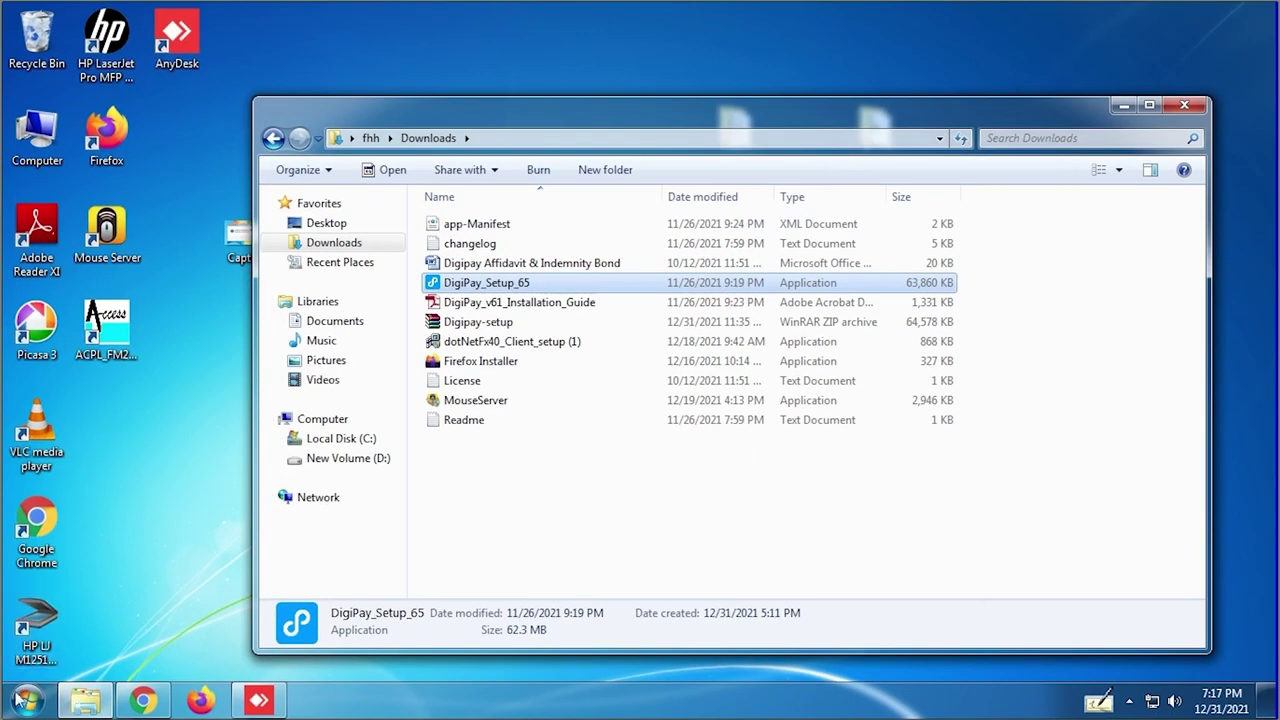
# Step: Open the Registry Editor (regedit) and allow it to make changes to the computer
pyautogui.click(19, 706)
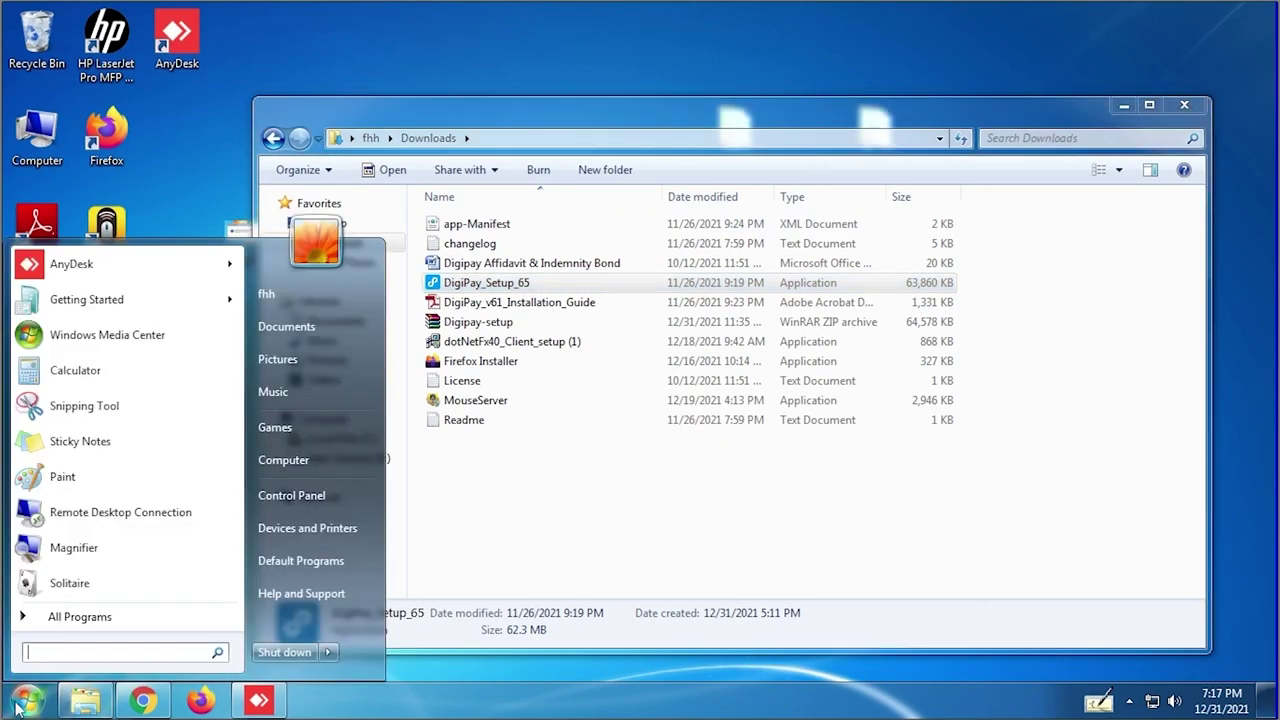
pyautogui.write('rege')
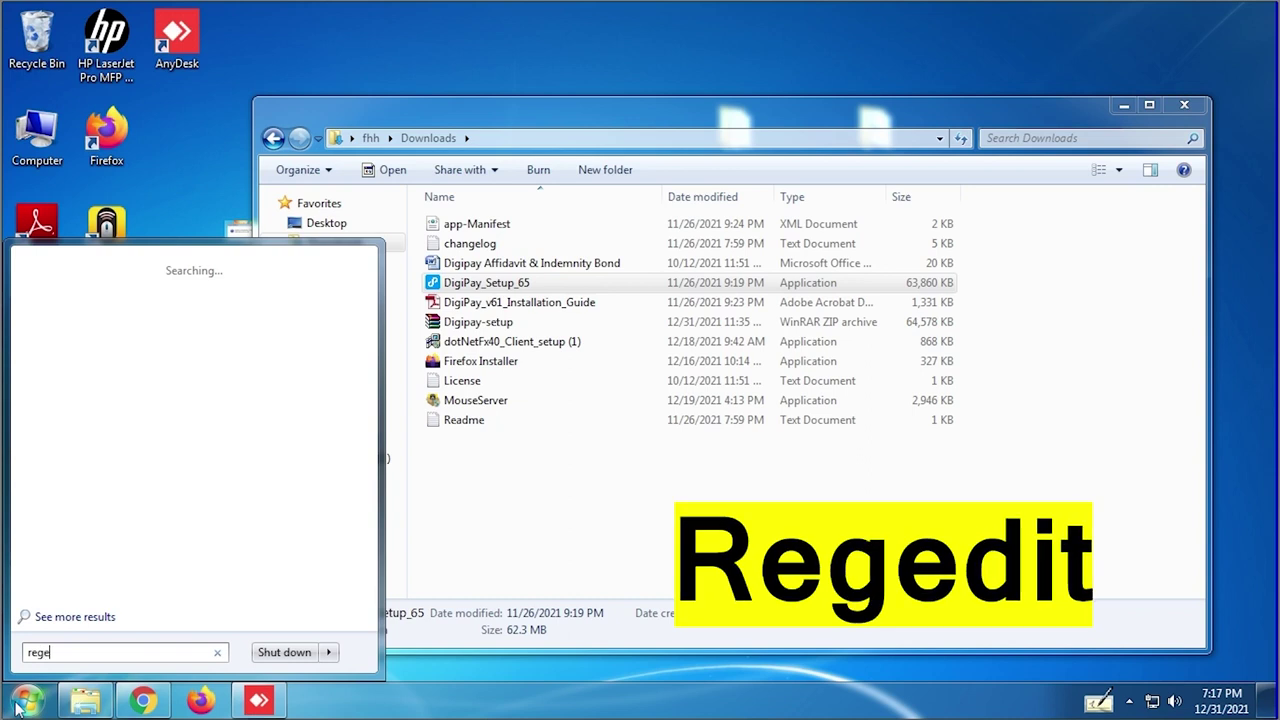
pyautogui.write('dit')
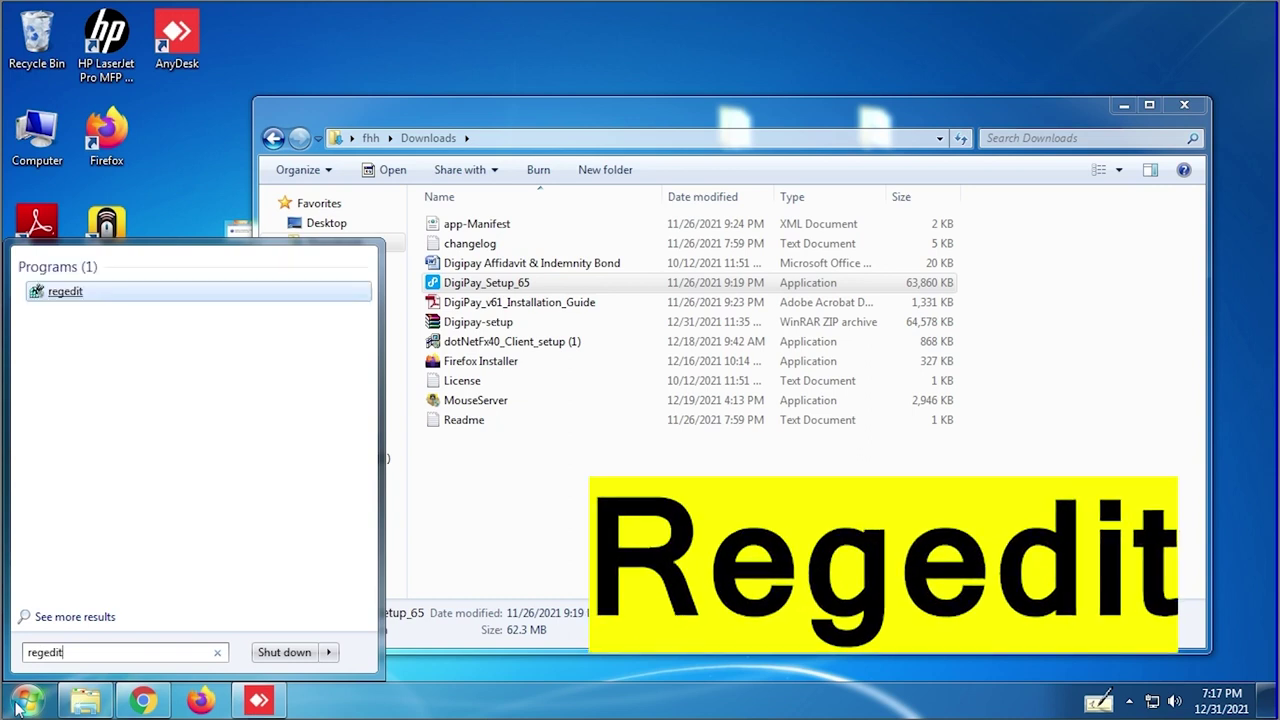
pyautogui.click(65, 292)
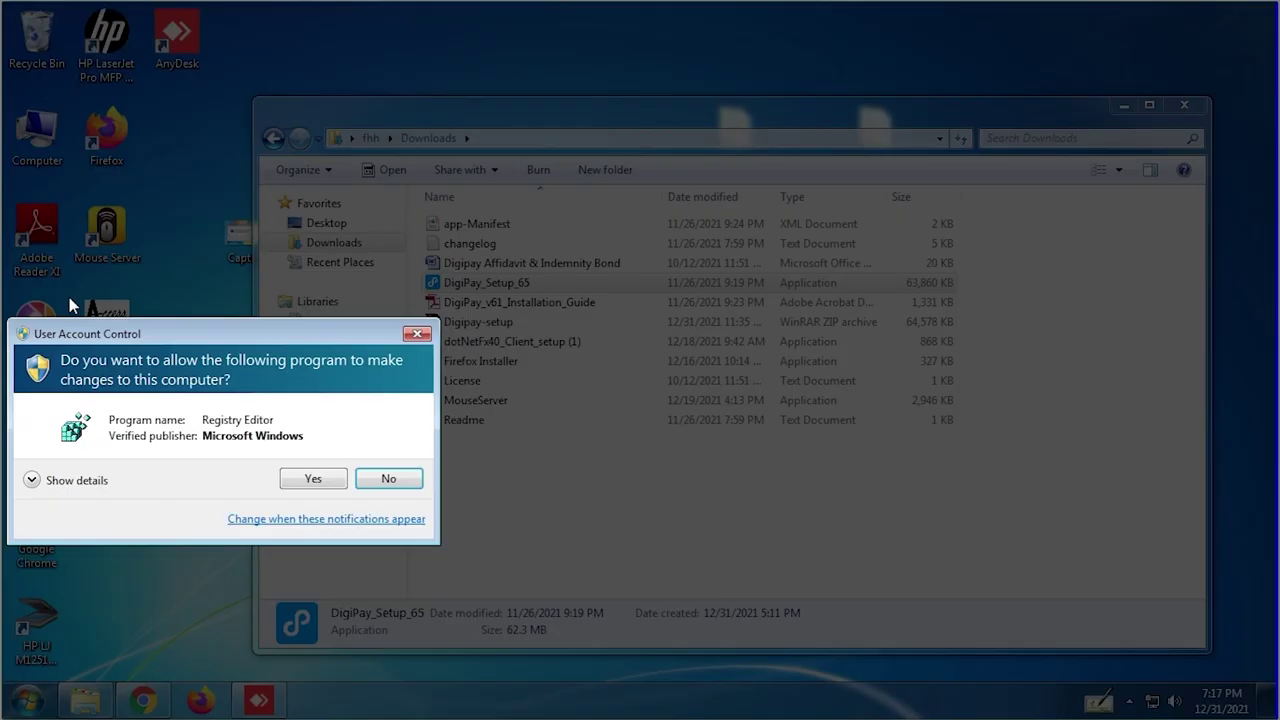
pyautogui.click(320, 482)
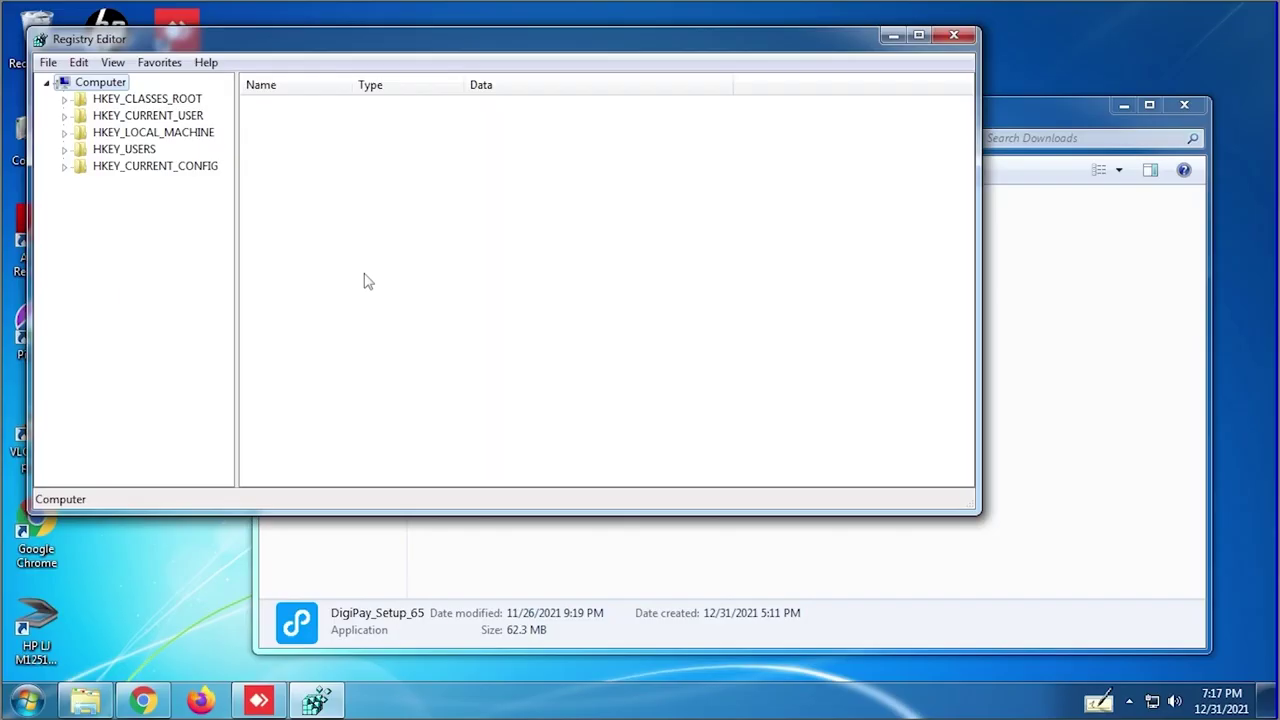
pyautogui.moveTo(340, 47); pyautogui.dragTo(517, 69)
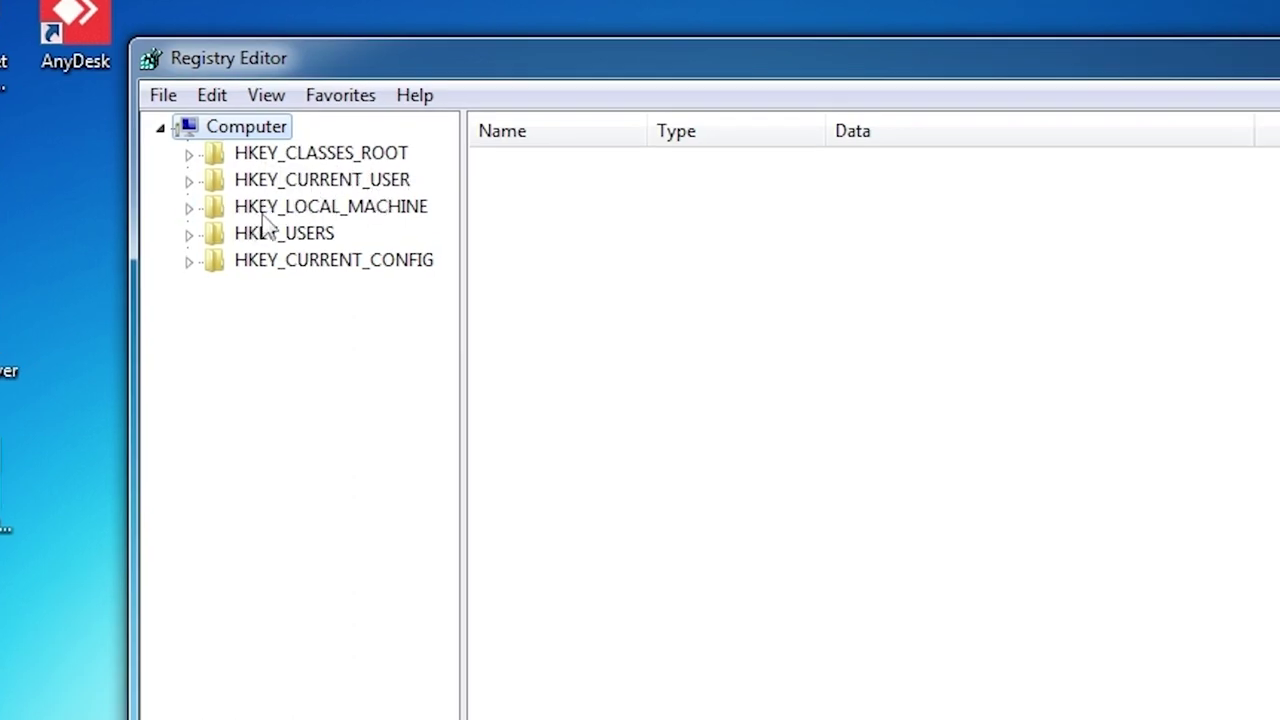
# Step: Open the registry key HKEY_LOCAL_MACHINE\SYSTEM\ControlSet001\Control\Windows, widening the key tree so its names are readable
pyautogui.click(189, 207)
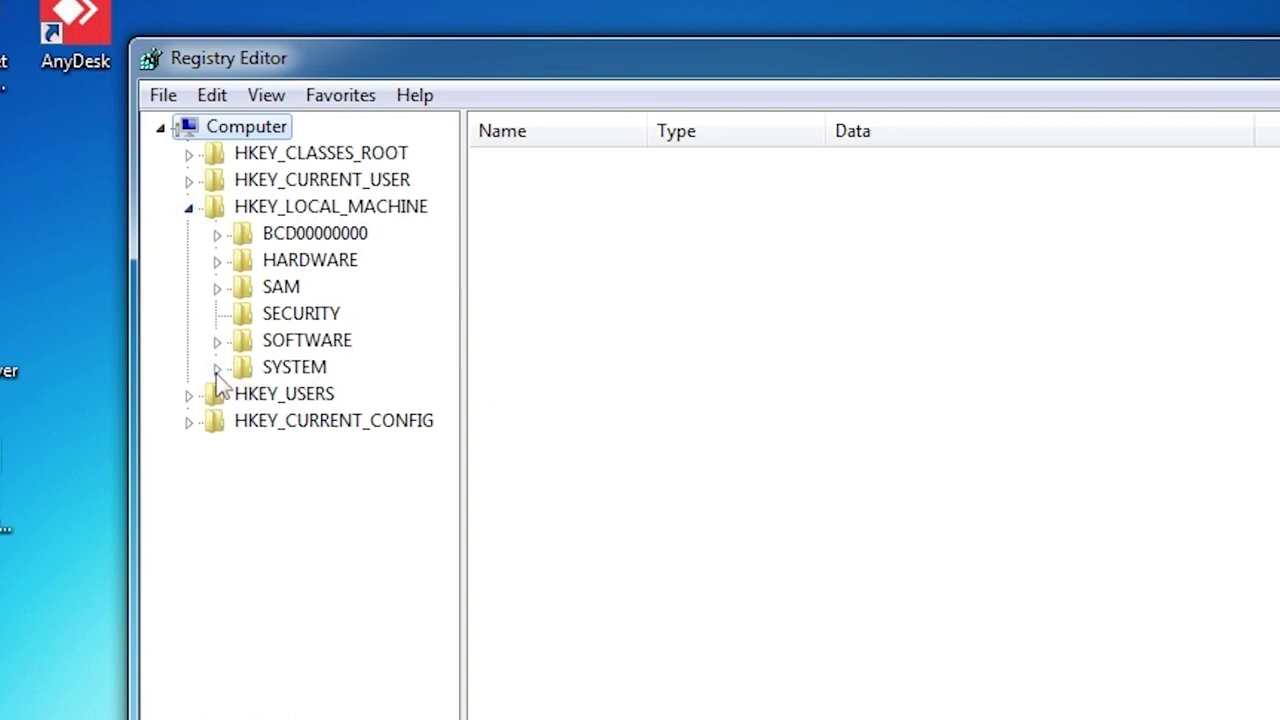
pyautogui.click(217, 369)
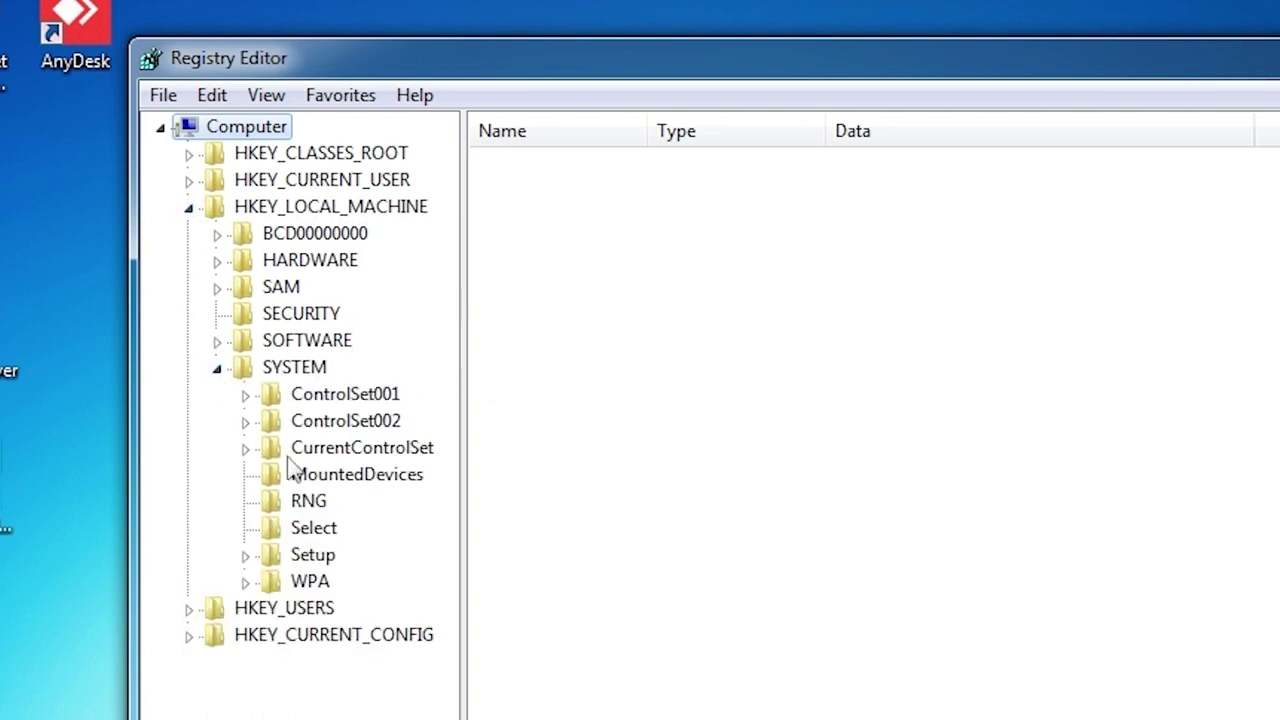
pyautogui.click(330, 394)
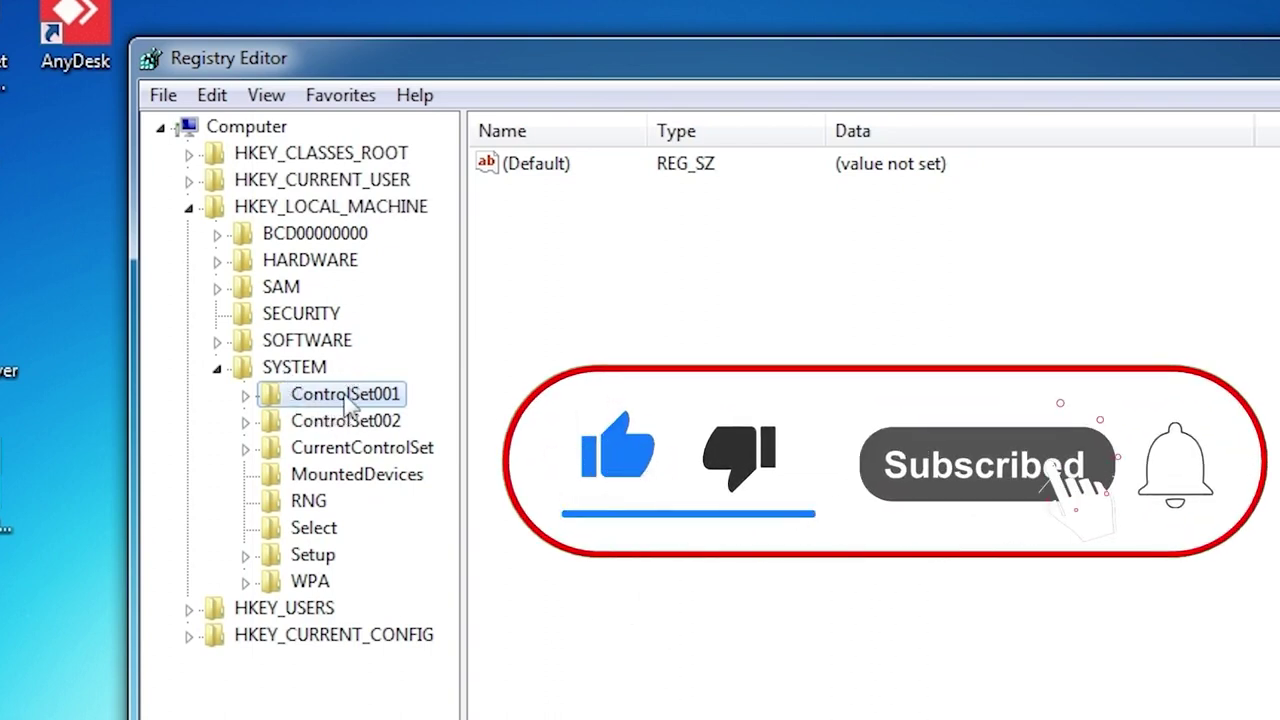
pyautogui.click(245, 396)
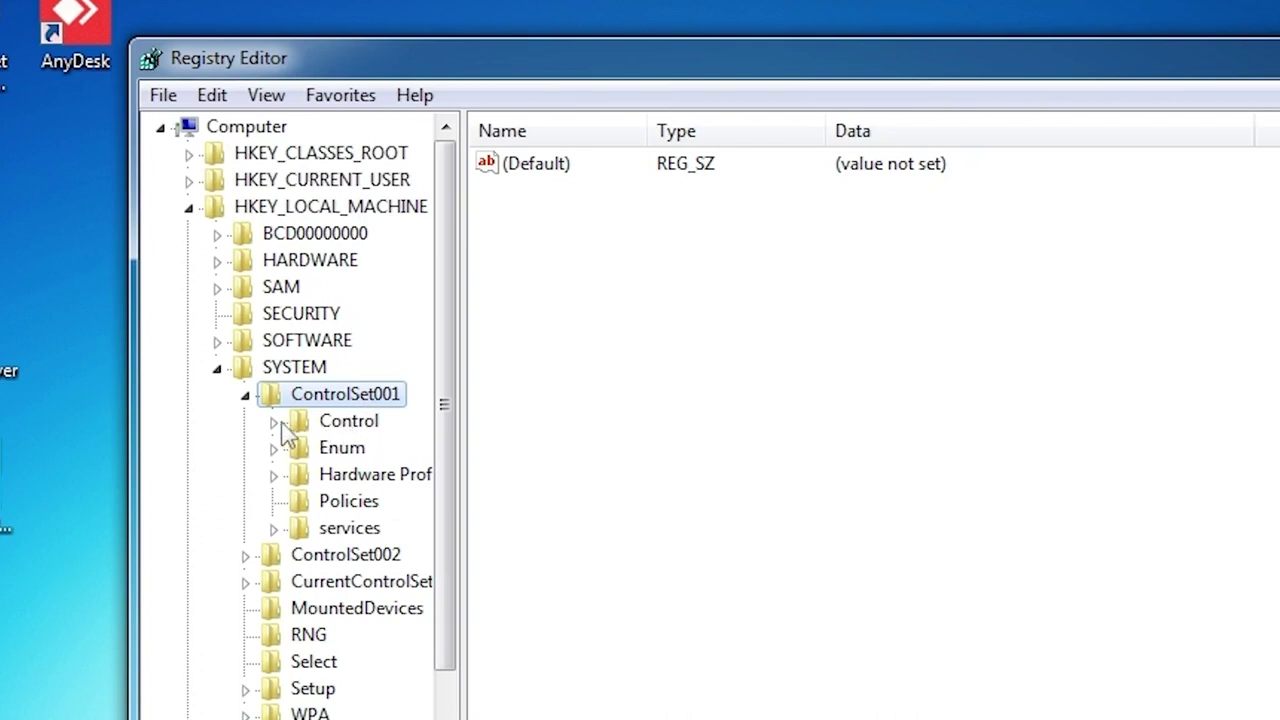
pyautogui.click(274, 422)
pyautogui.moveTo(460, 400); pyautogui.dragTo(523, 395)
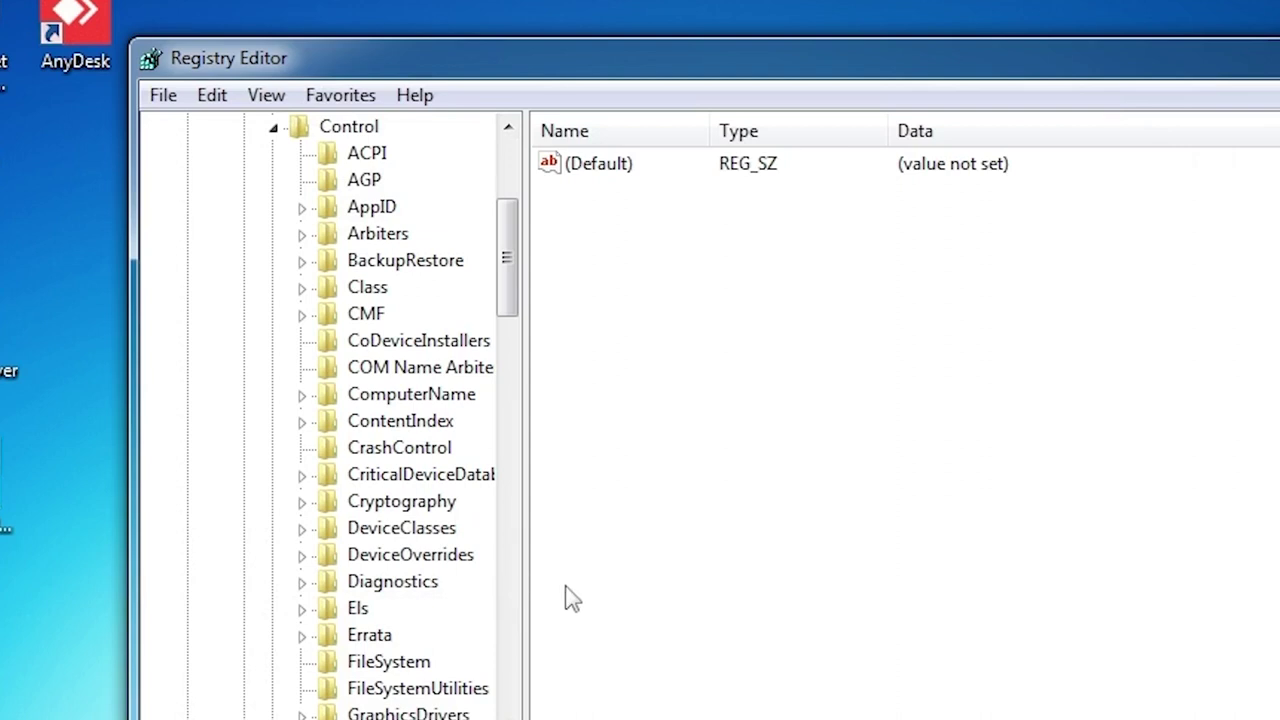
pyautogui.moveTo(527, 598); pyautogui.dragTo(560, 612)
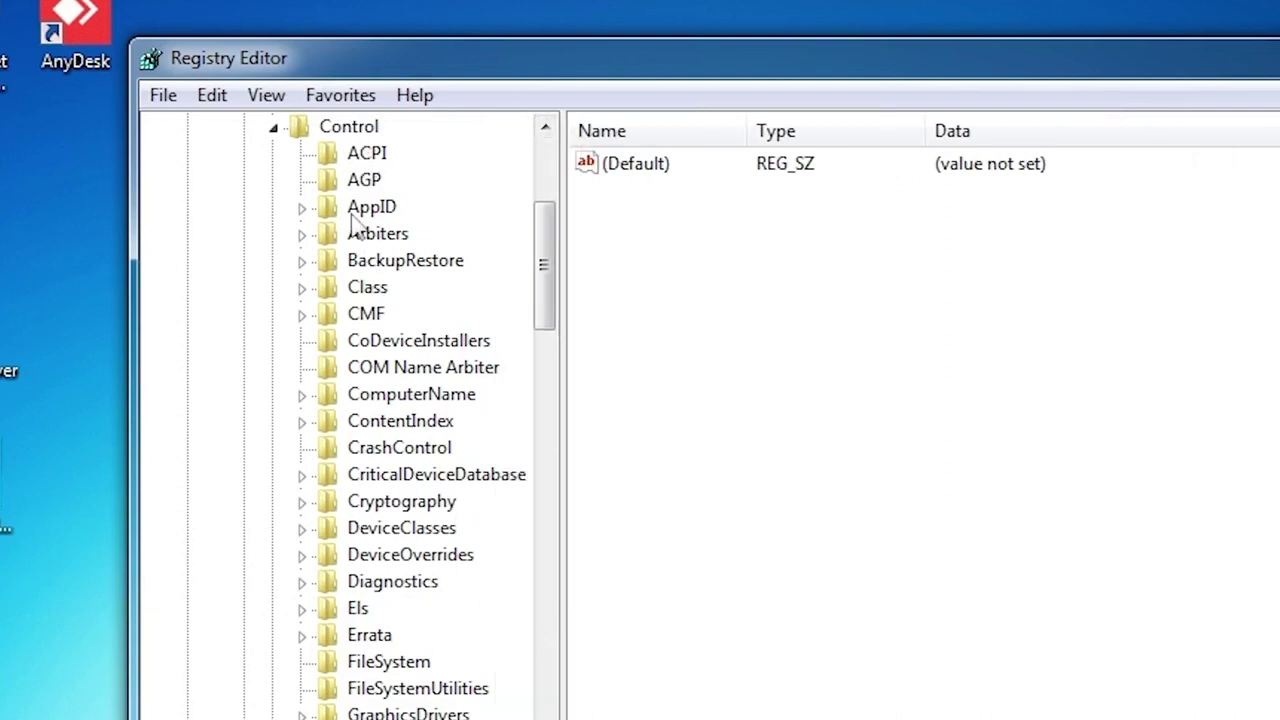
pyautogui.moveTo(557, 283); pyautogui.dragTo(557, 631)
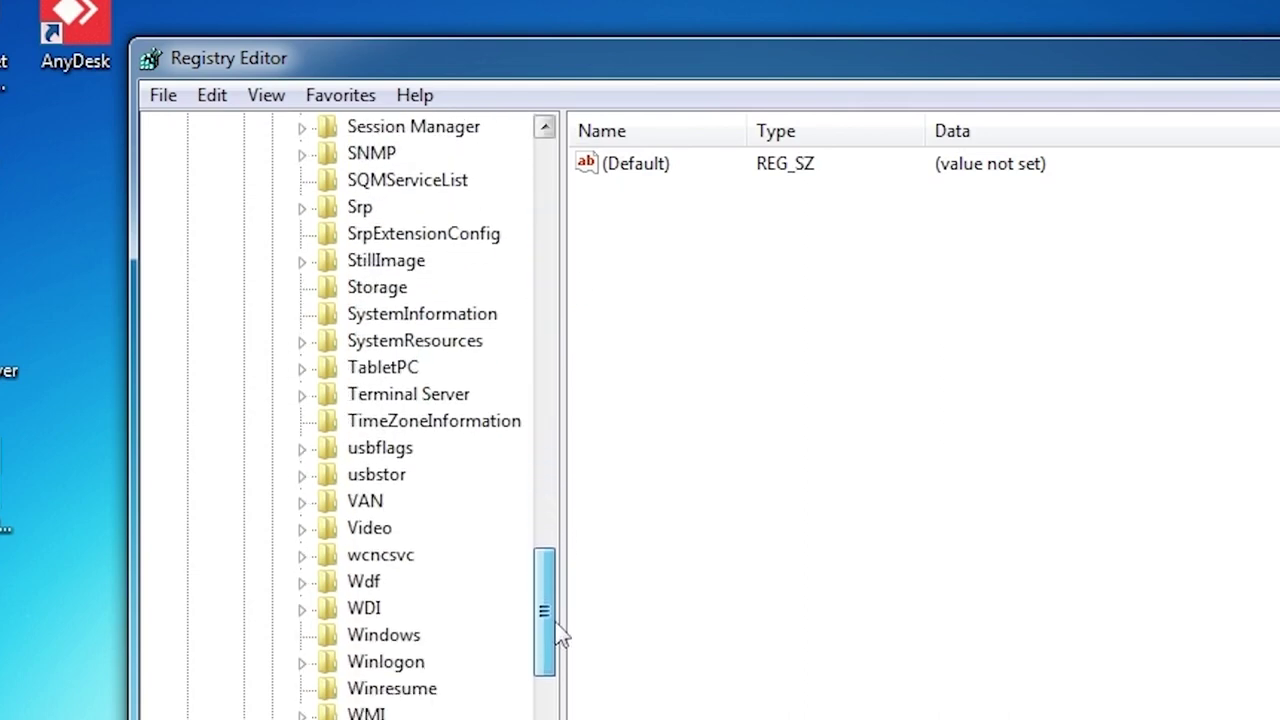
pyautogui.click(375, 638)
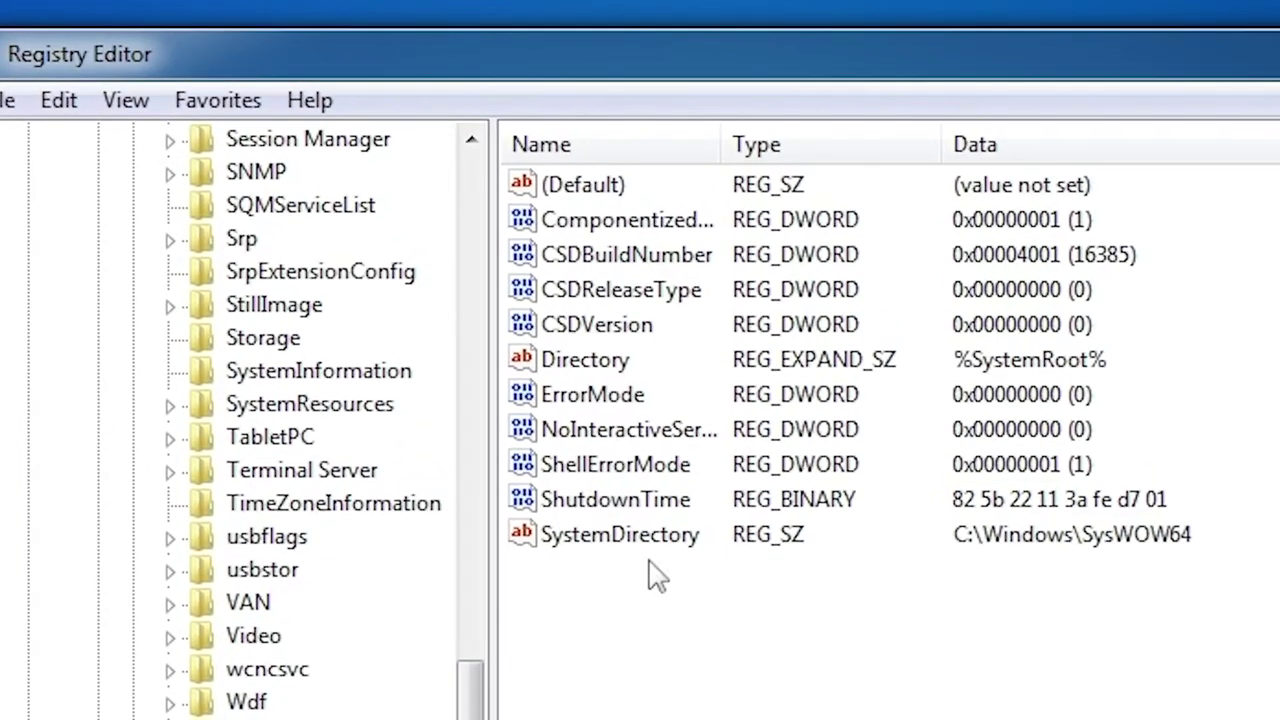
# Step: Set the CSDVersion DWORD value to hexadecimal 100 and restart the computer
pyautogui.click(563, 326)
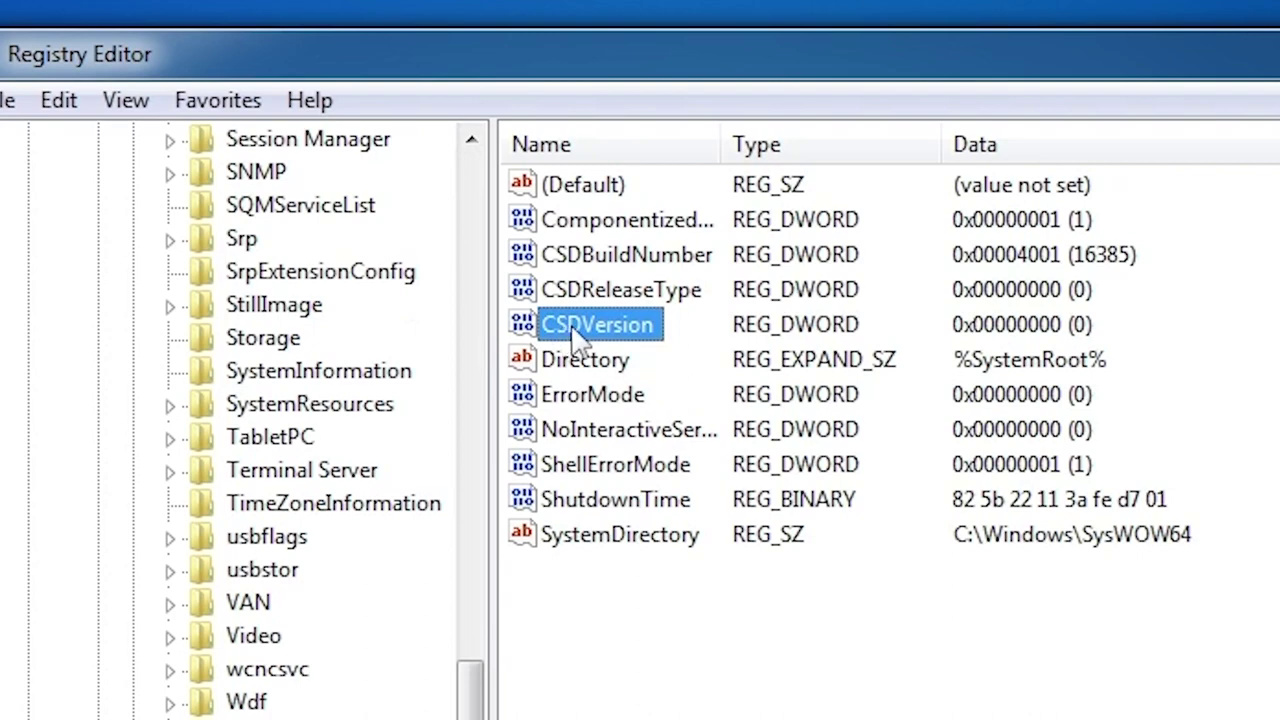
pyautogui.doubleClick(577, 330)
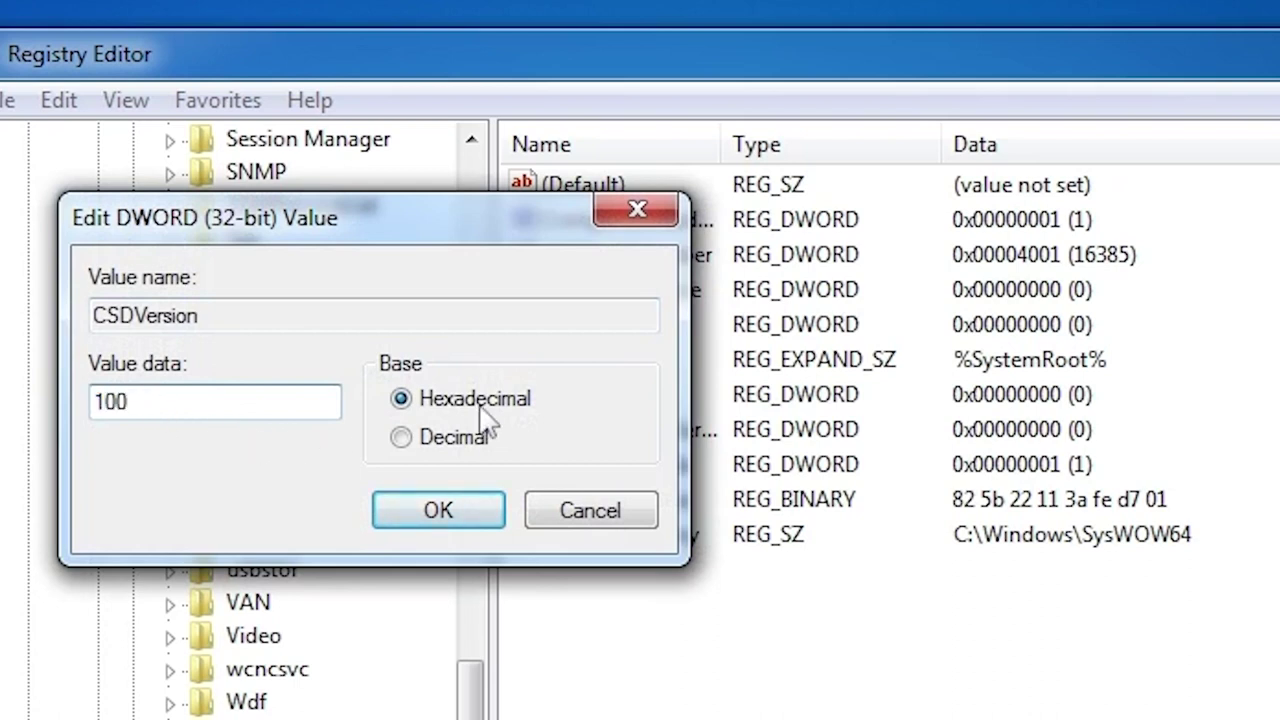
pyautogui.click(449, 514)
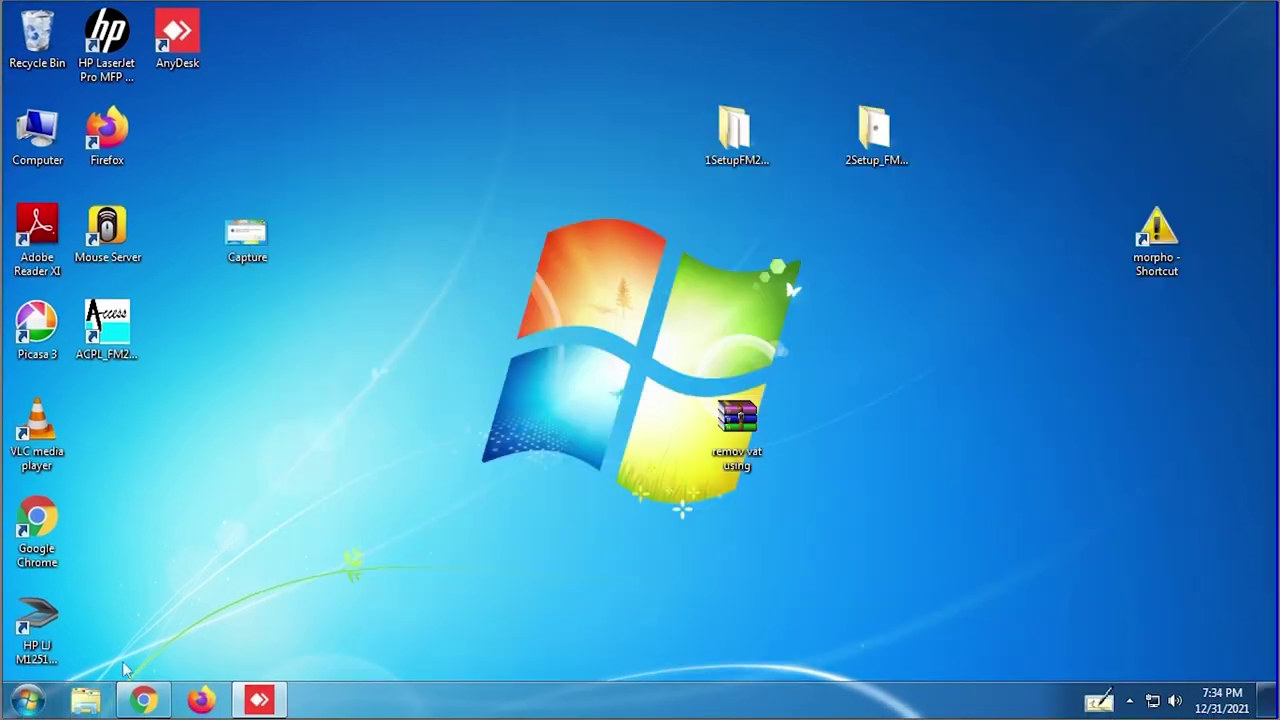
pyautogui.click(27, 700)
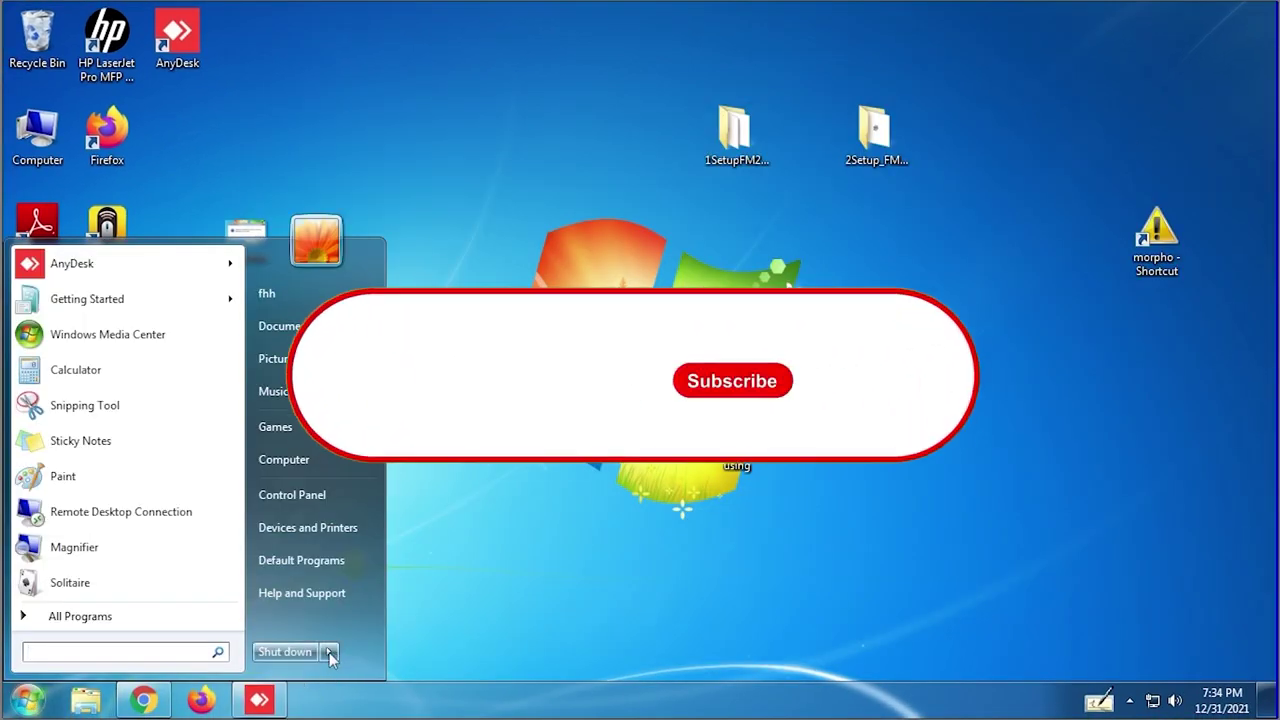
pyautogui.click(413, 652)
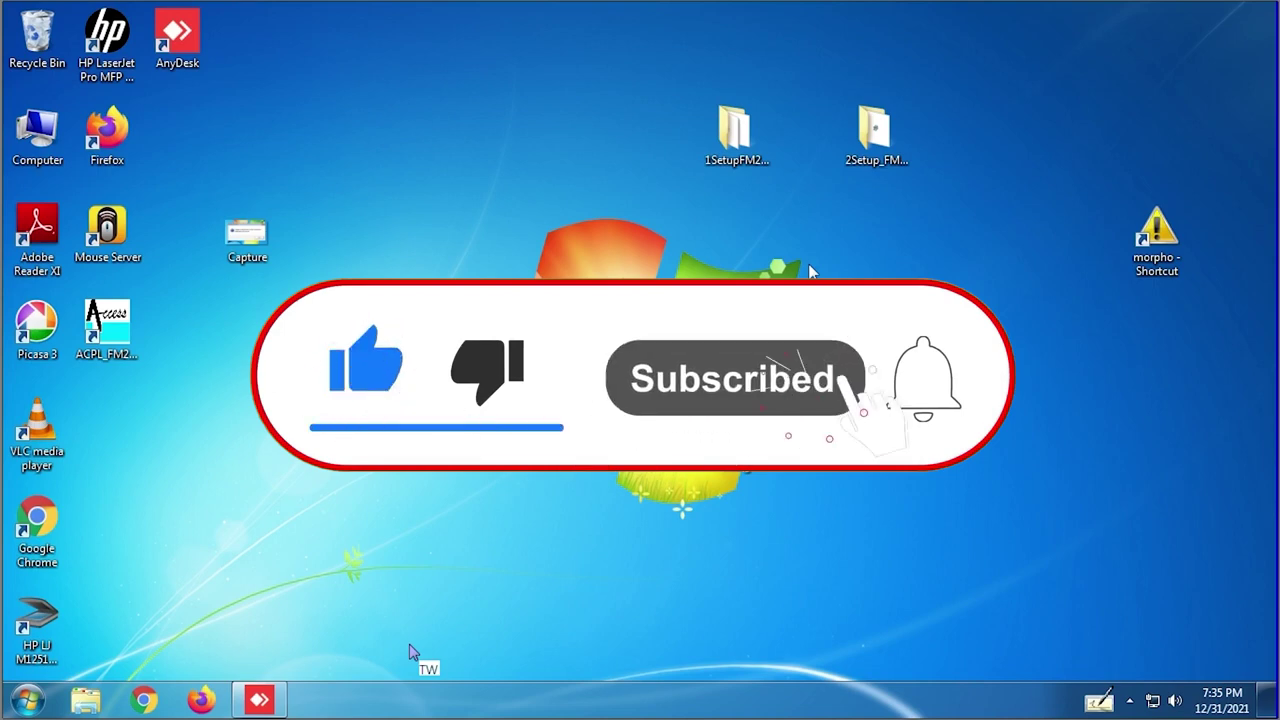
# Step: Run DigiPay_Setup_65 from the Downloads folder and allow it to make changes to the computer
pyautogui.doubleClick(40, 135)
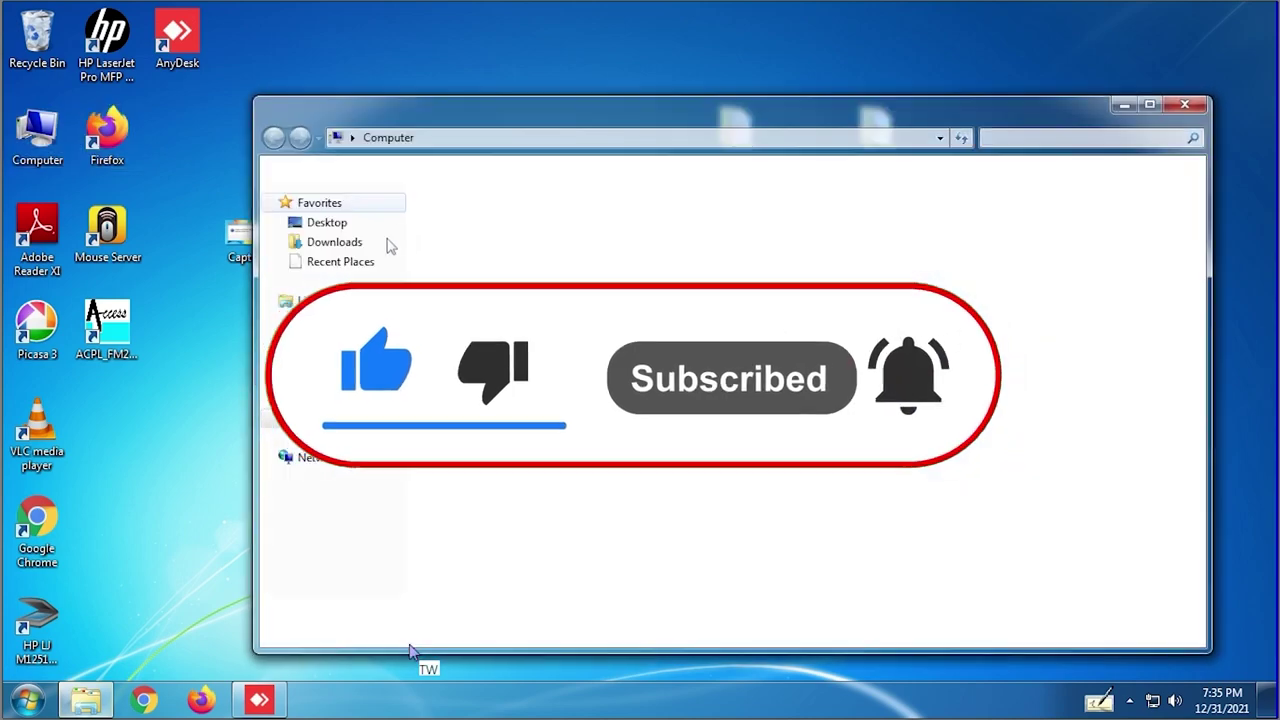
pyautogui.click(333, 243)
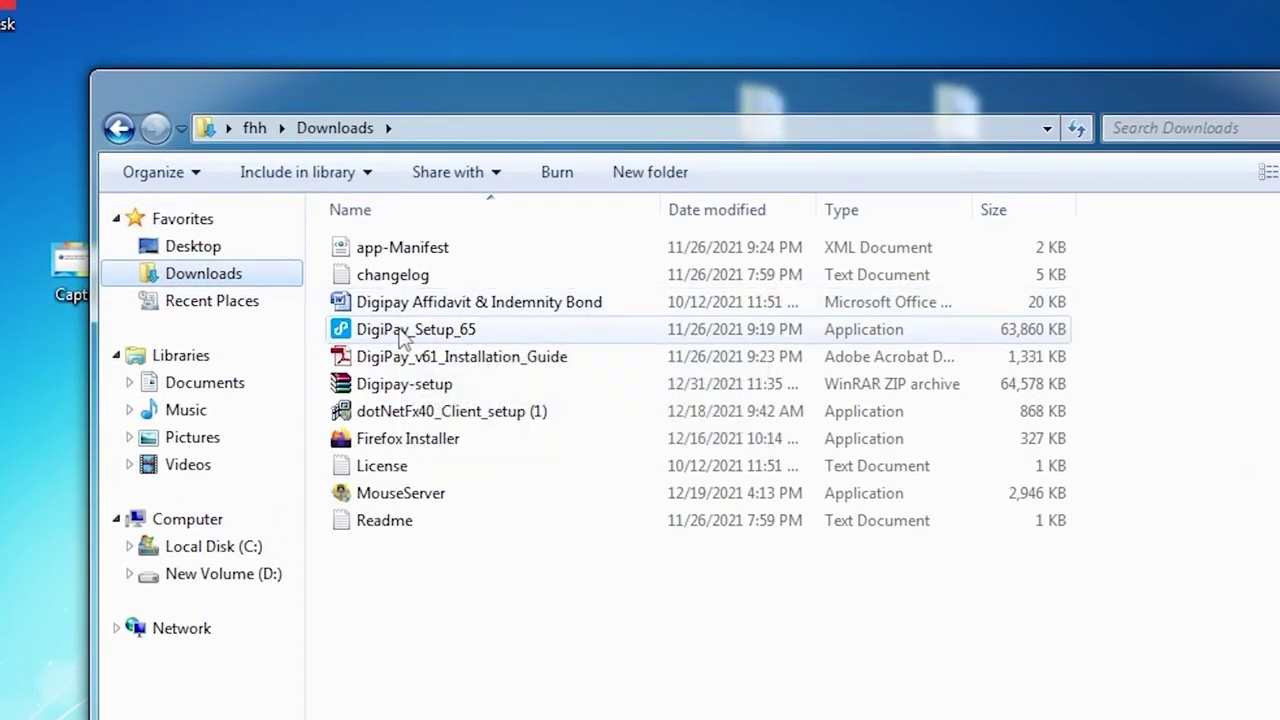
pyautogui.doubleClick(400, 338)
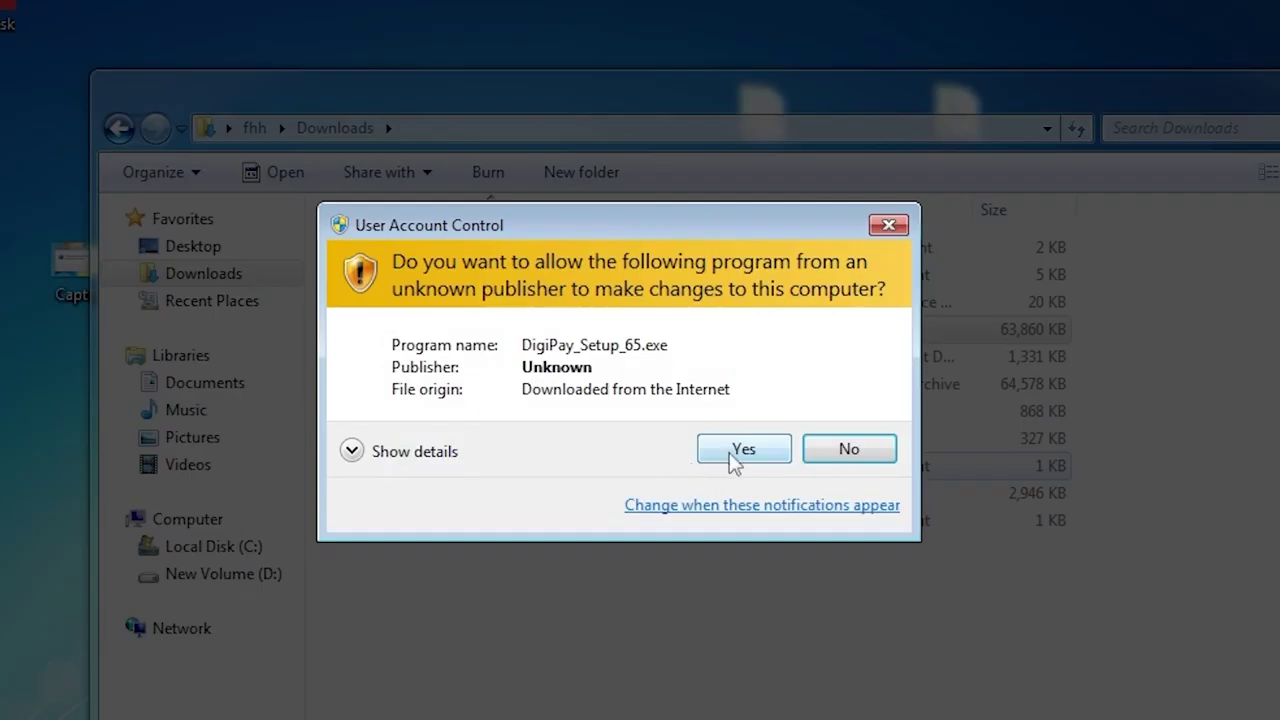
pyautogui.click(736, 452)
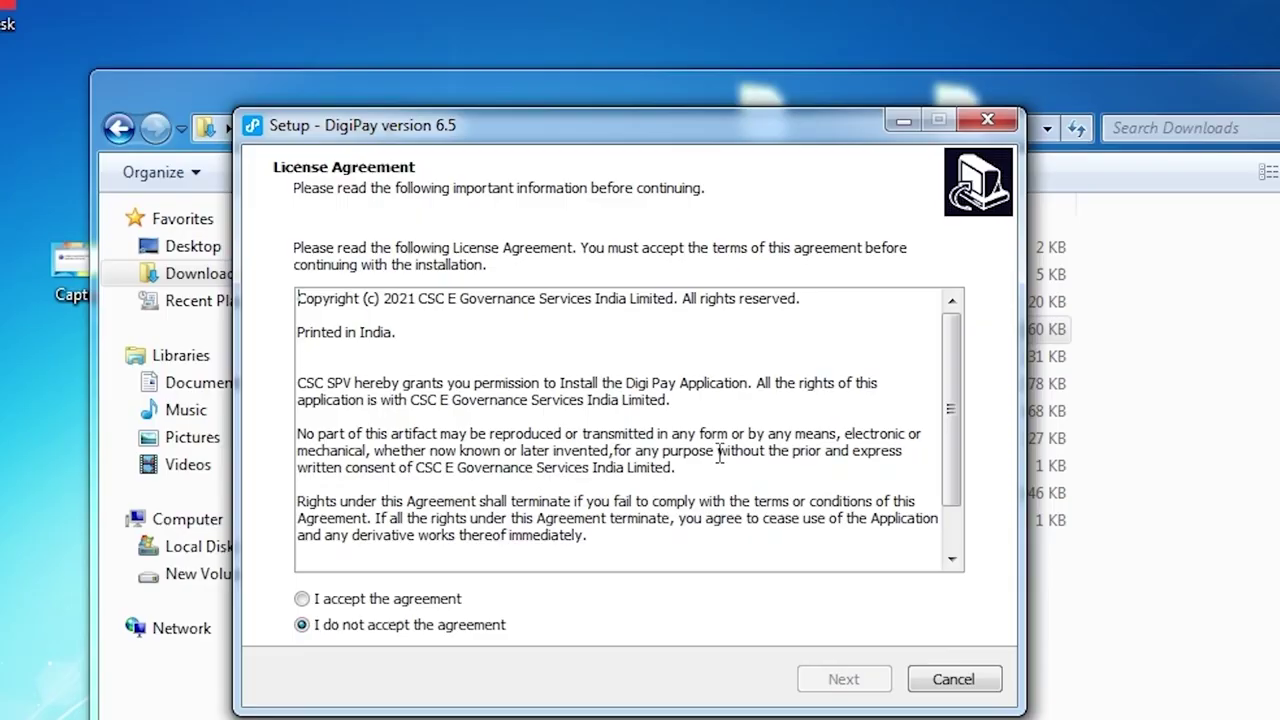
# Step: Accept the DigiPay 6.5 license agreement and install it to c:\CSC E-Governance Service without the desktop shortcut option
pyautogui.click(366, 600)
pyautogui.click(837, 680)
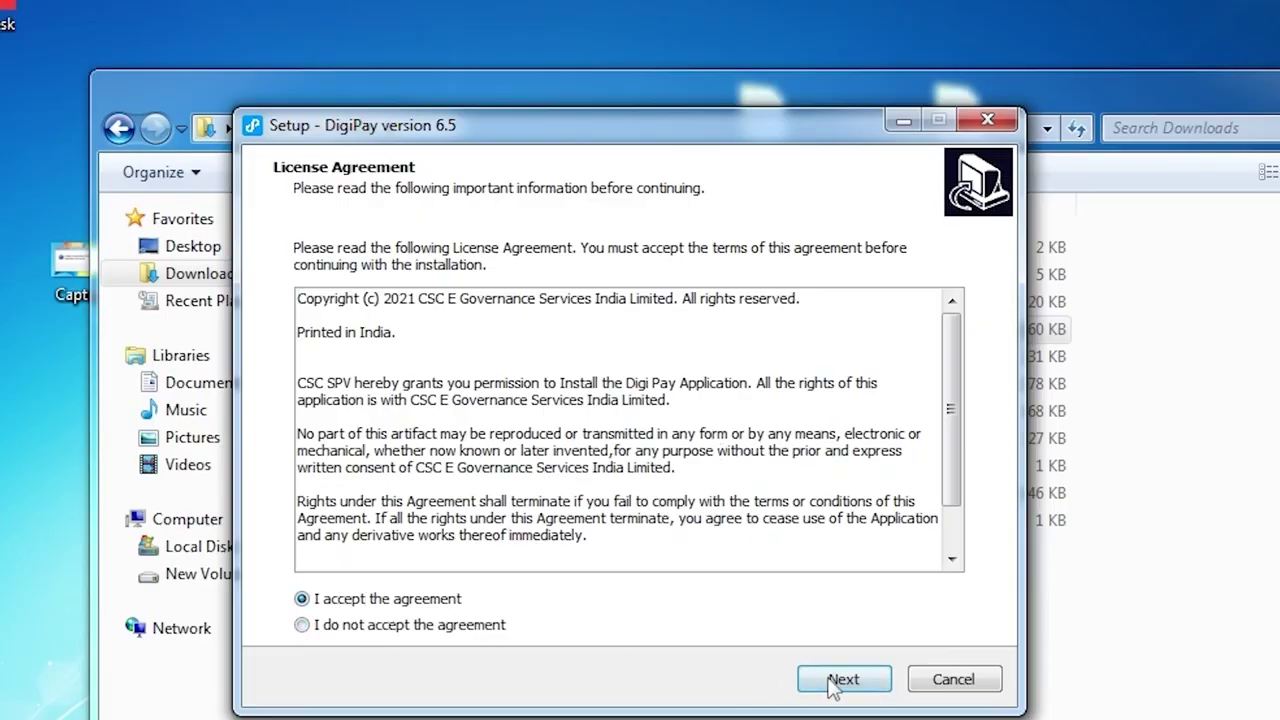
pyautogui.click(834, 682)
pyautogui.click(833, 682)
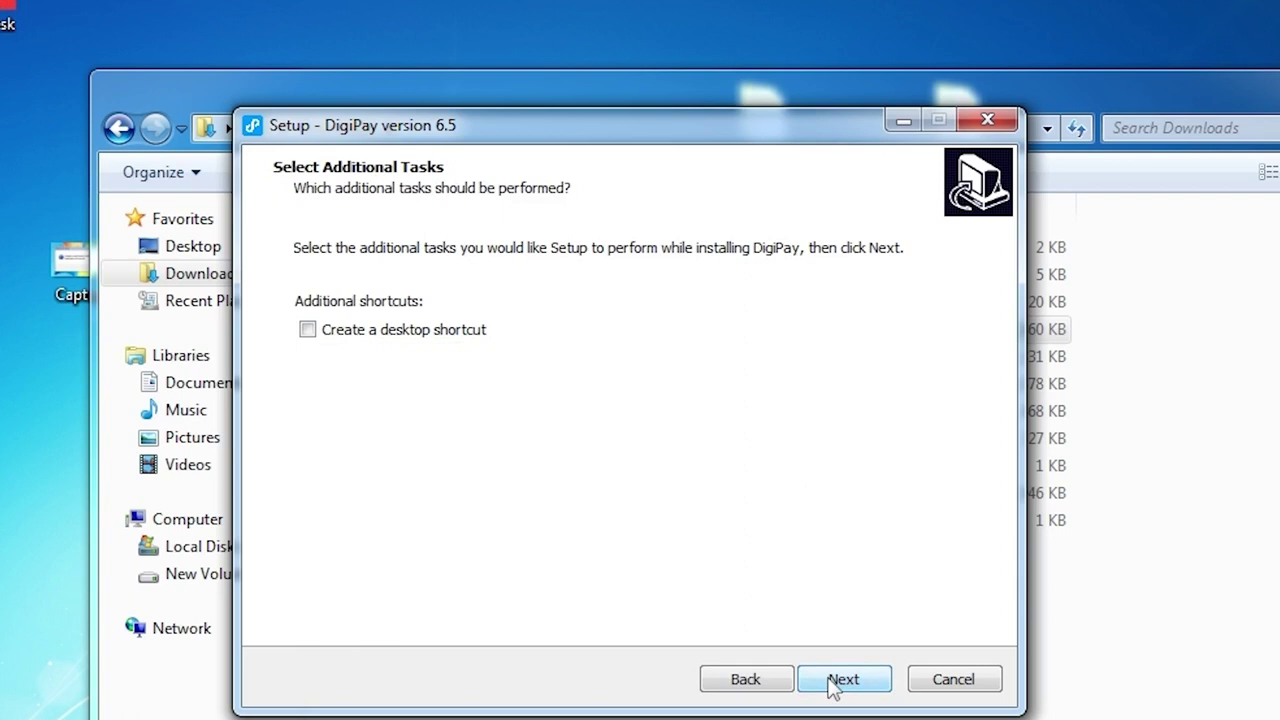
pyautogui.click(829, 683)
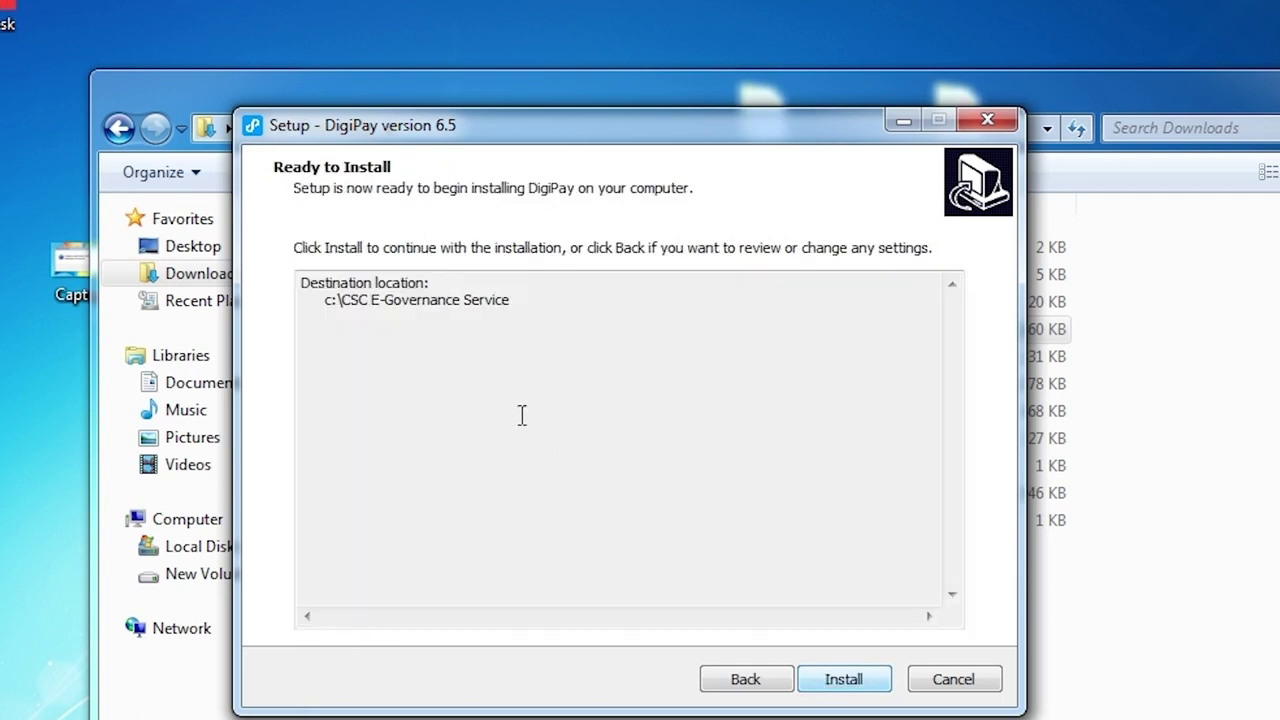
pyautogui.click(826, 682)
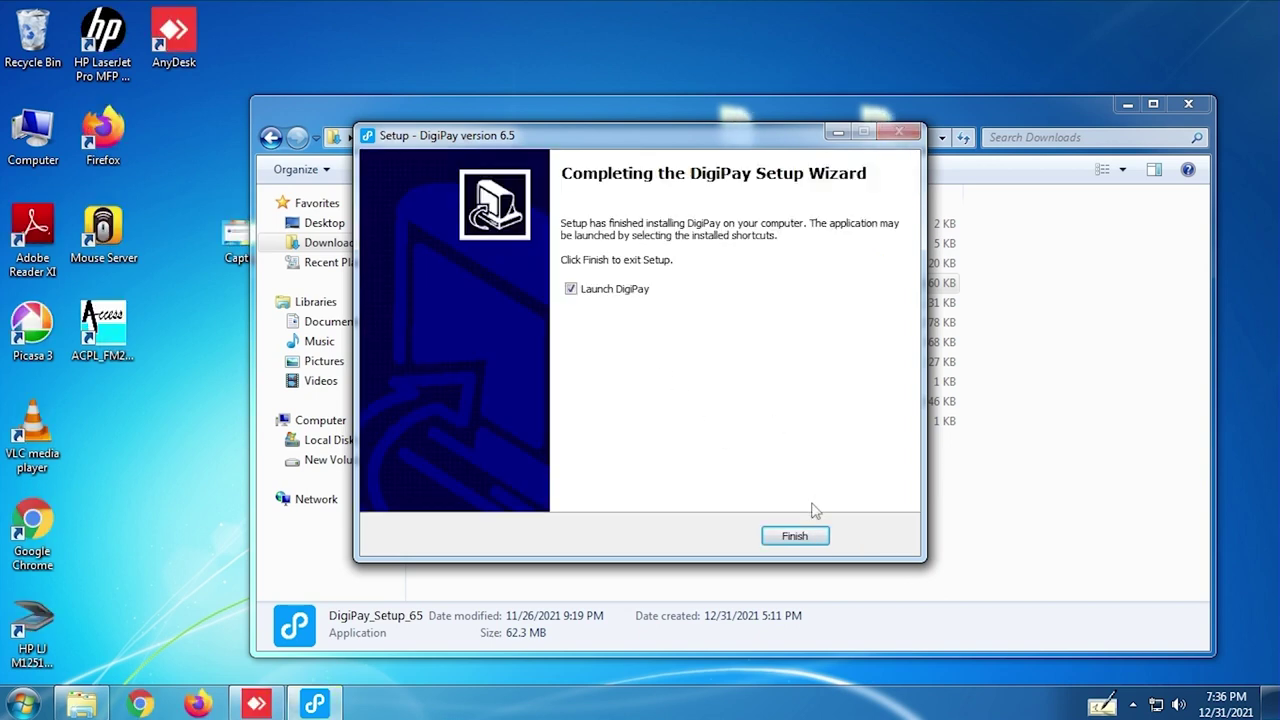
# Step: Finish the setup with Launch DigiPay enabled and allow the Java platform binary through the firewall on public networks
pyautogui.click(802, 535)
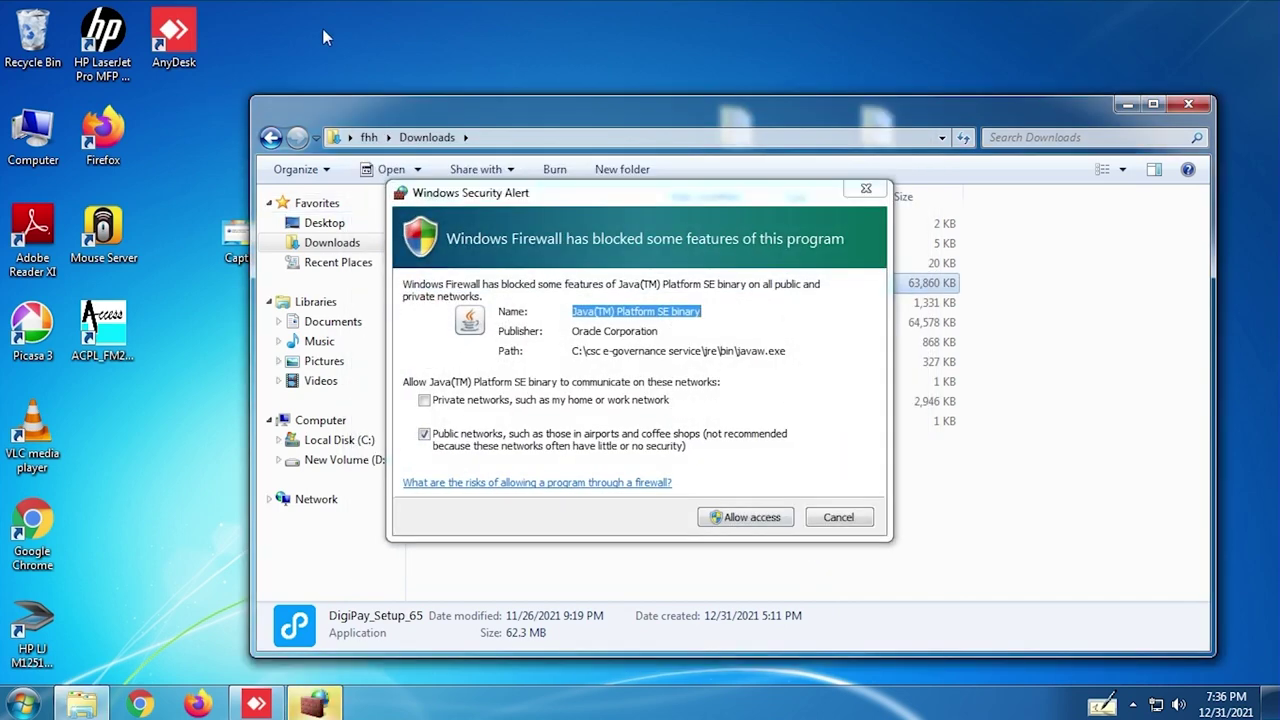
pyautogui.click(757, 516)
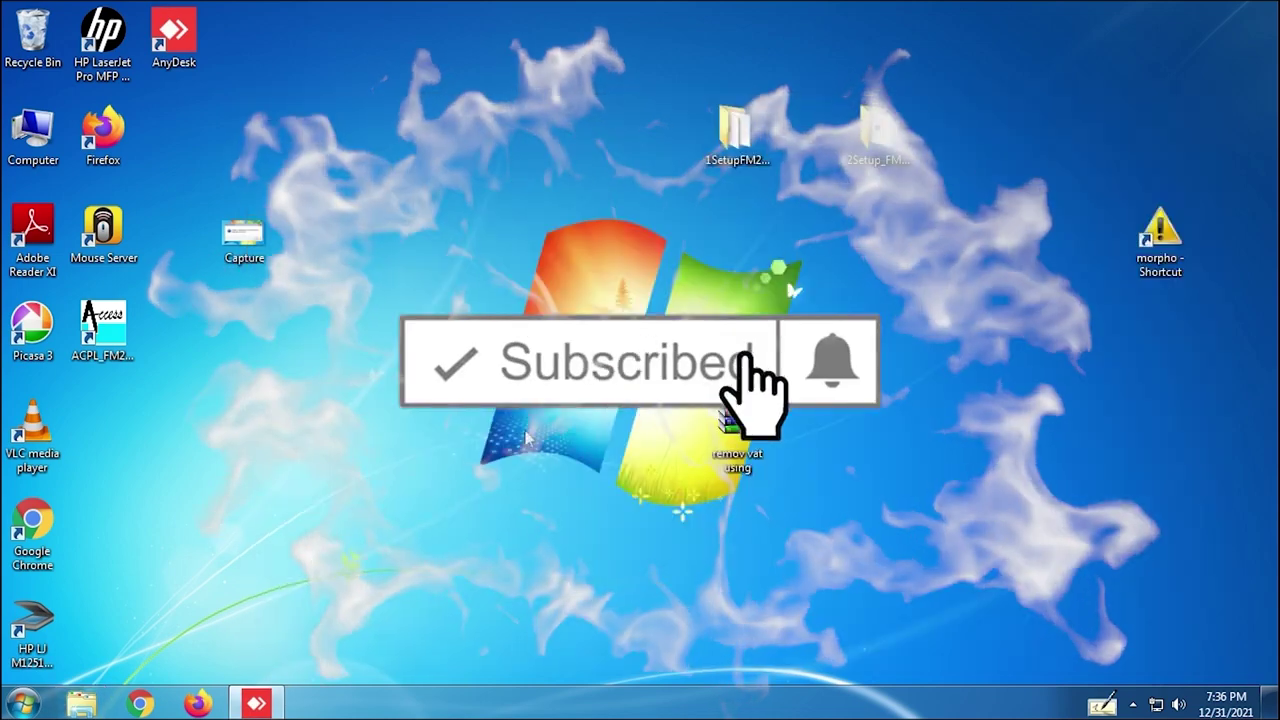
# Step: Place a DigiPay shortcut on the desktop, launch DigiPay from it and dismiss the alert
pyautogui.press('super')
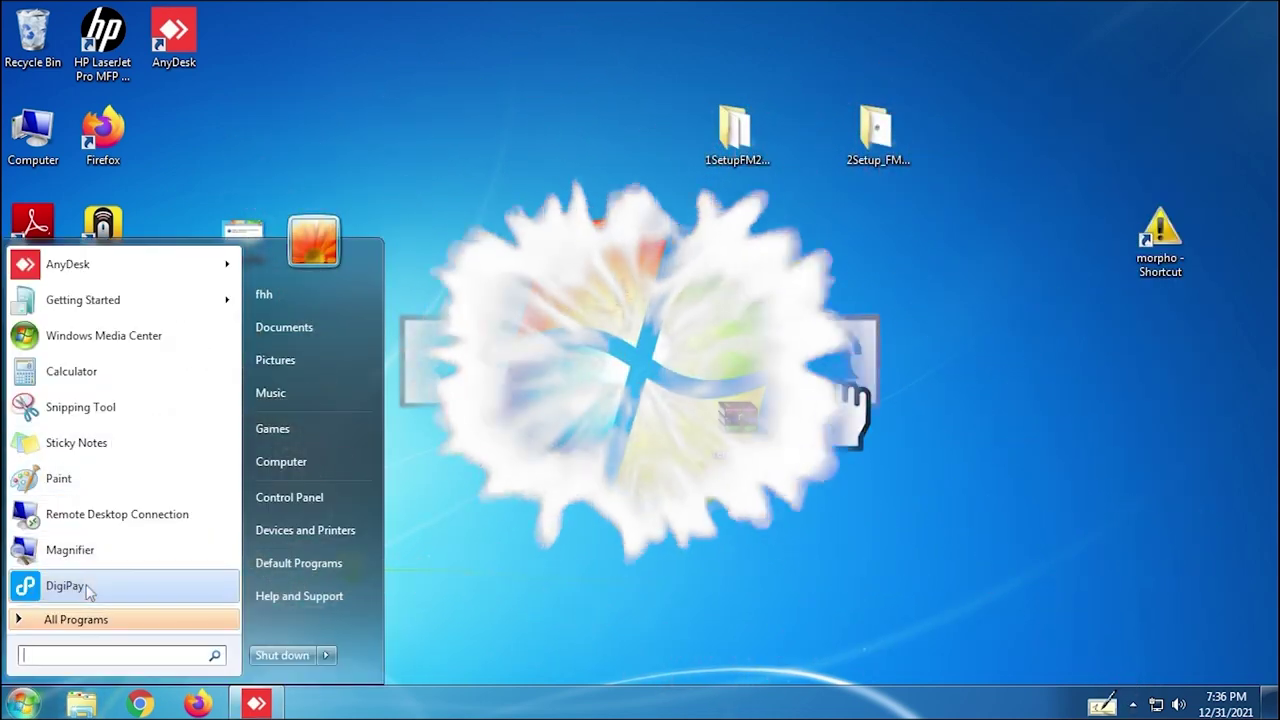
pyautogui.moveTo(87, 591); pyautogui.dragTo(120, 435)
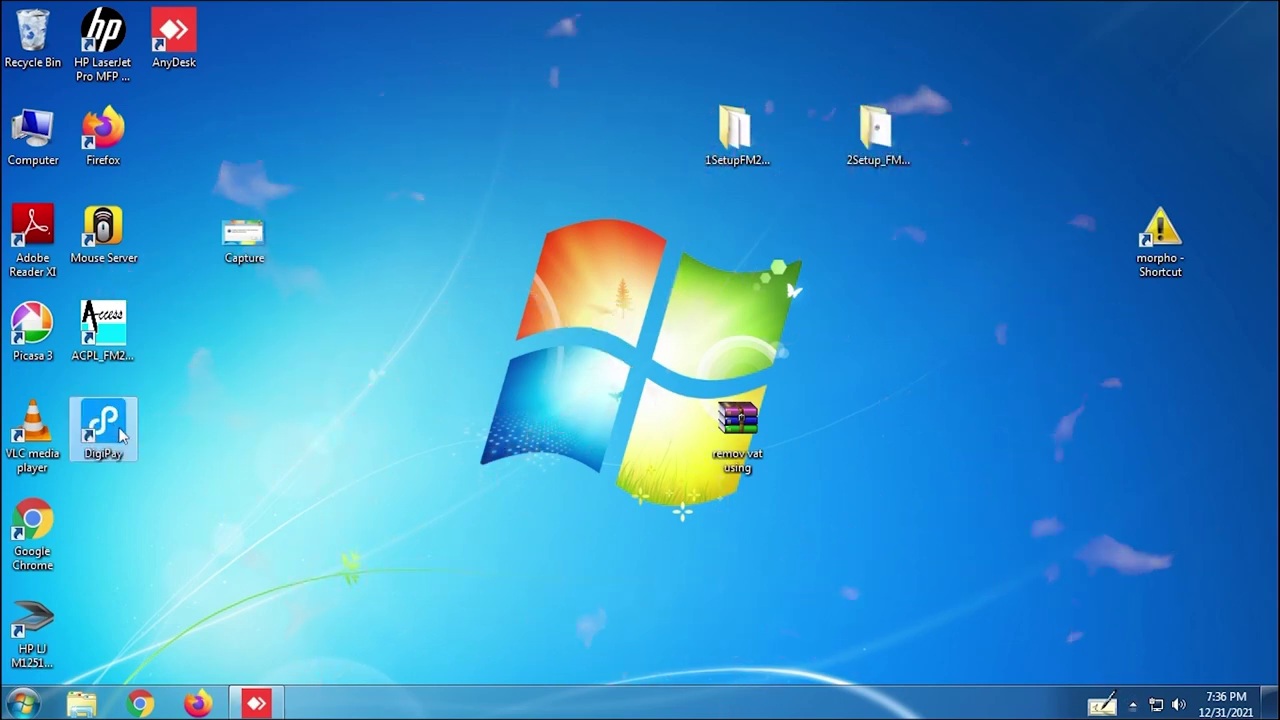
pyautogui.doubleClick(120, 435)
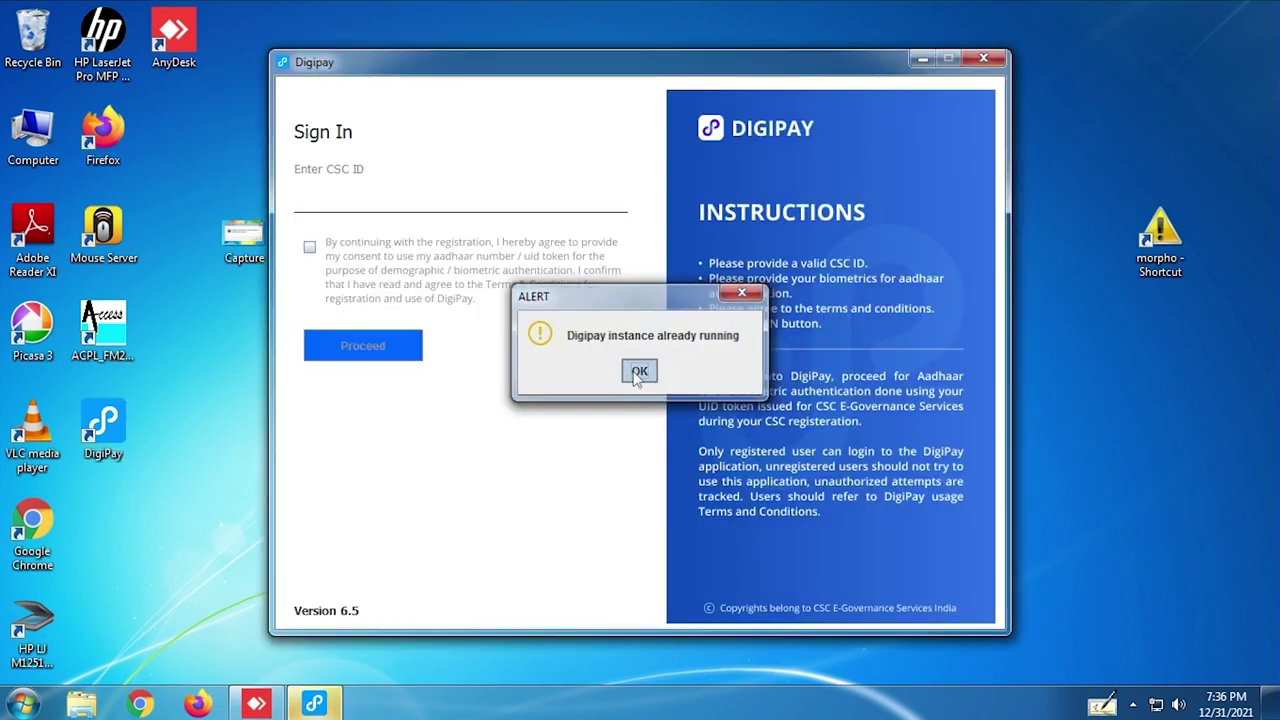
pyautogui.click(638, 372)
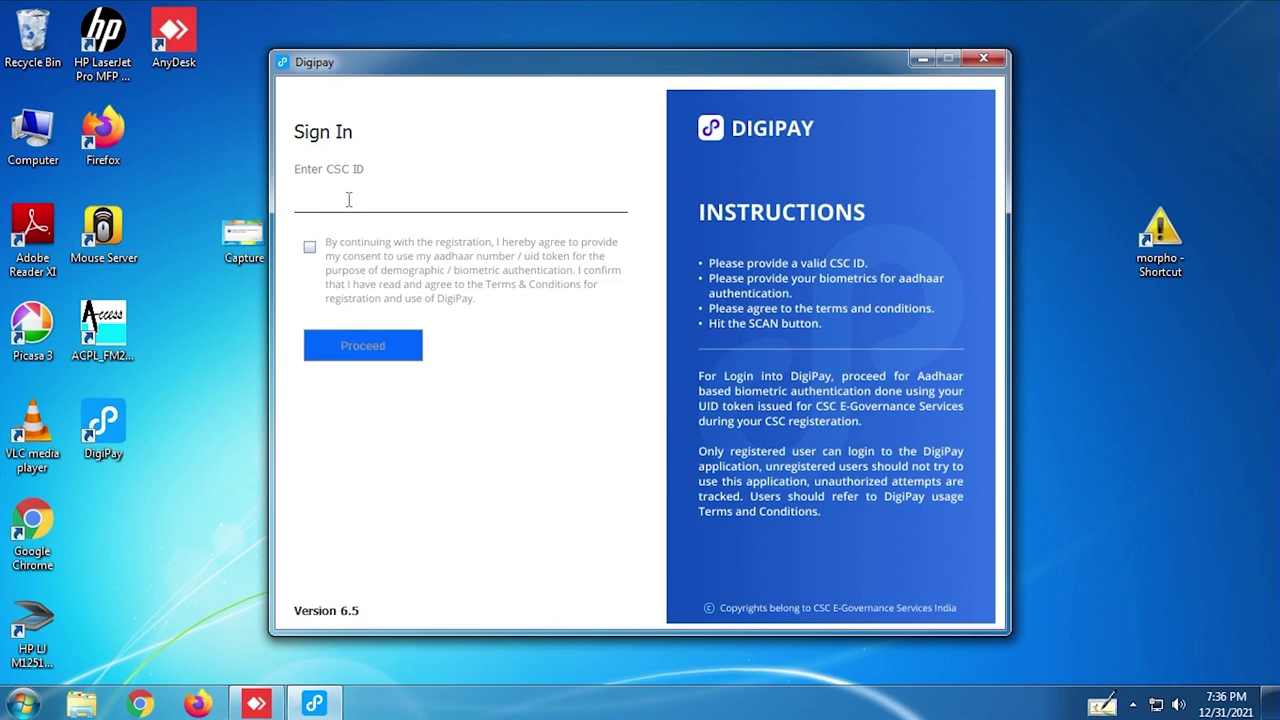
# Step: Enter the CSC ID on the DigiPay sign-in form, agree to the terms and proceed
pyautogui.click(309, 247)
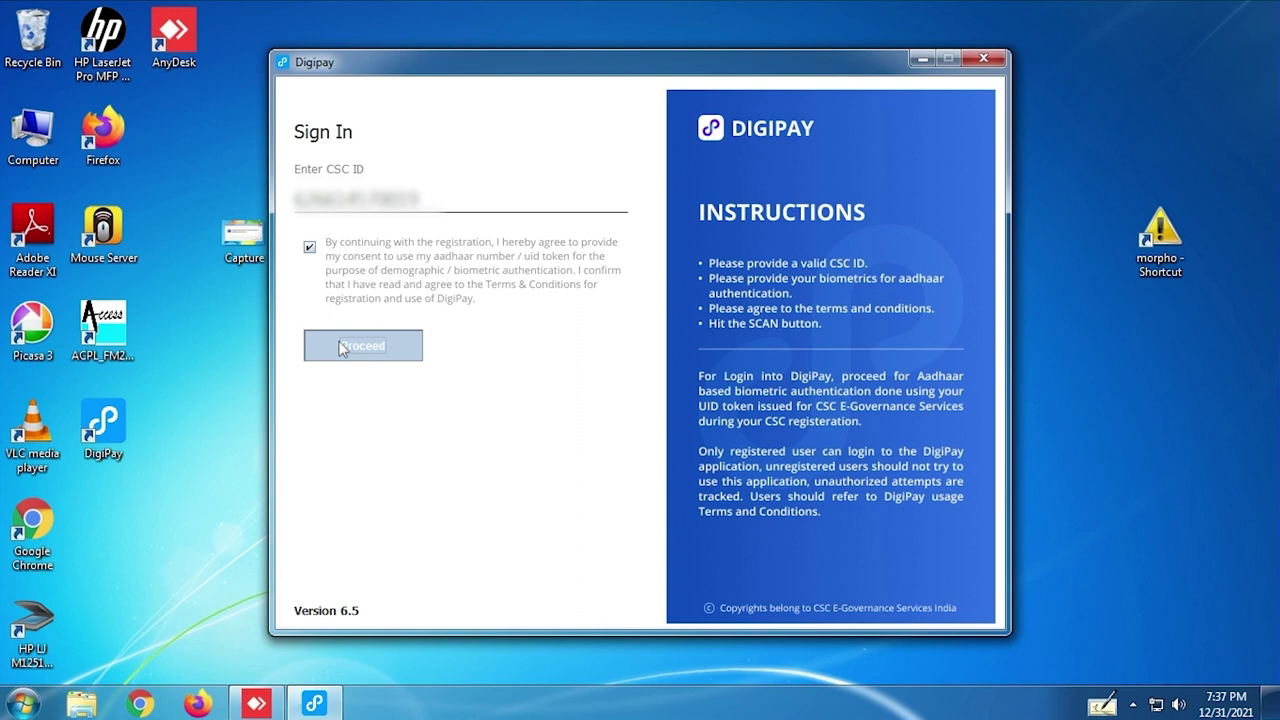
pyautogui.click(341, 347)
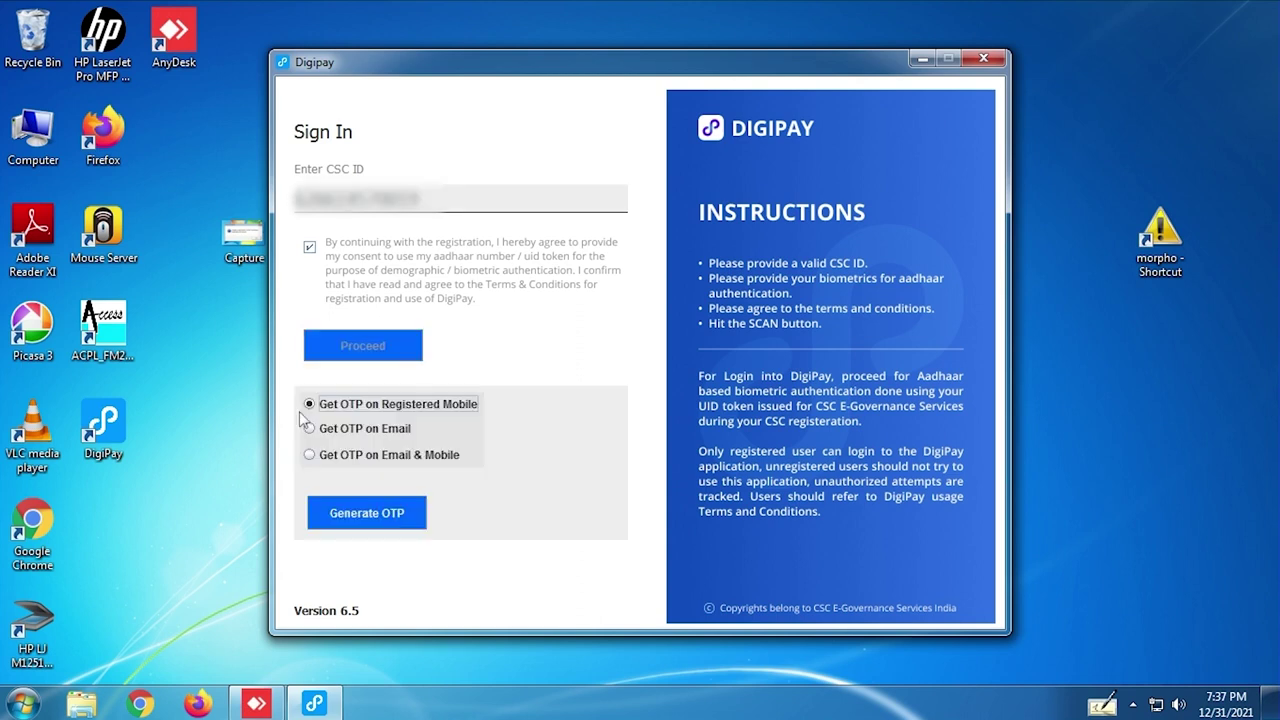
pyautogui.click(22, 704)
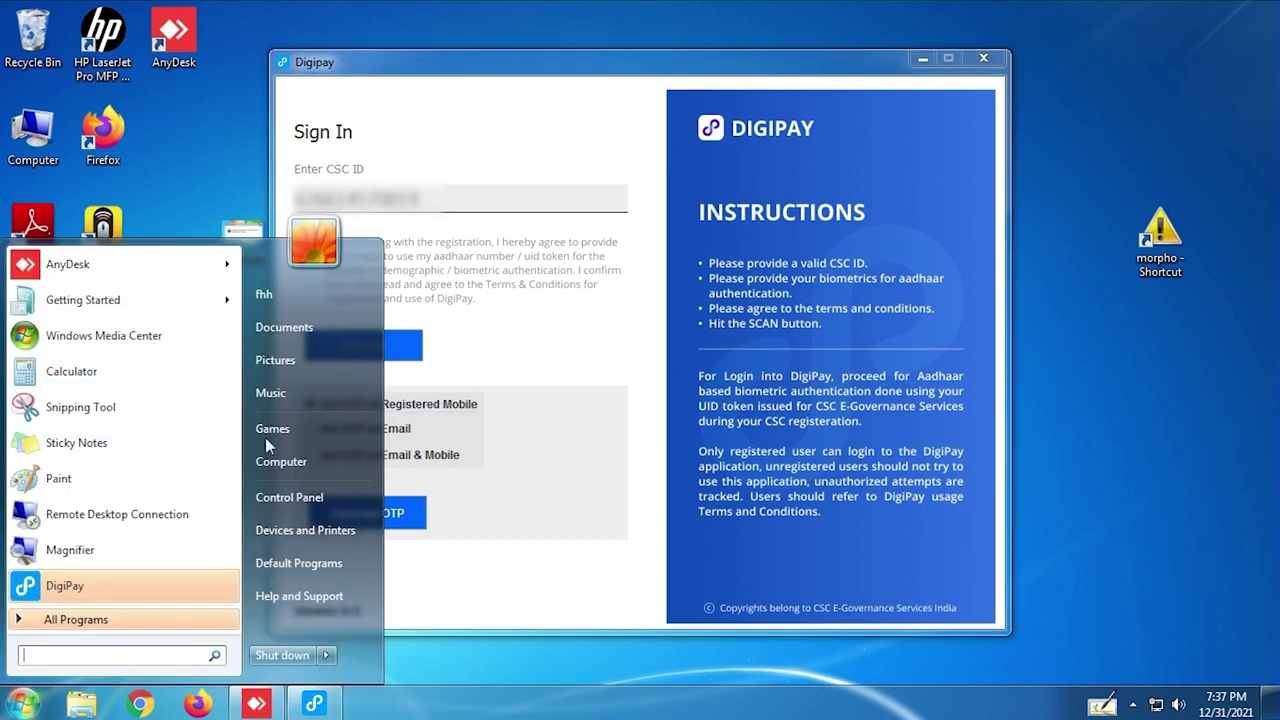
pyautogui.click(541, 70)
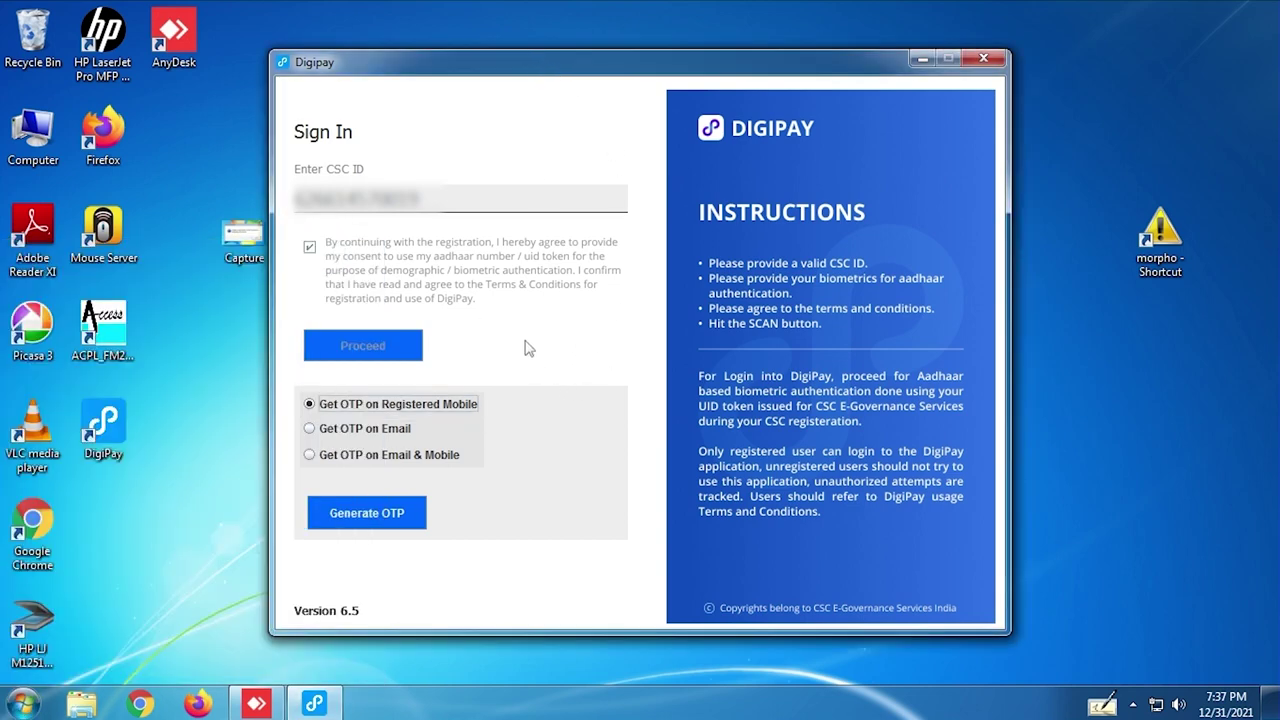
# Step: Verify the sign-in with an OTP sent to the registered mobile, give biometric consent for the CSC ID and authenticate
pyautogui.click(397, 519)
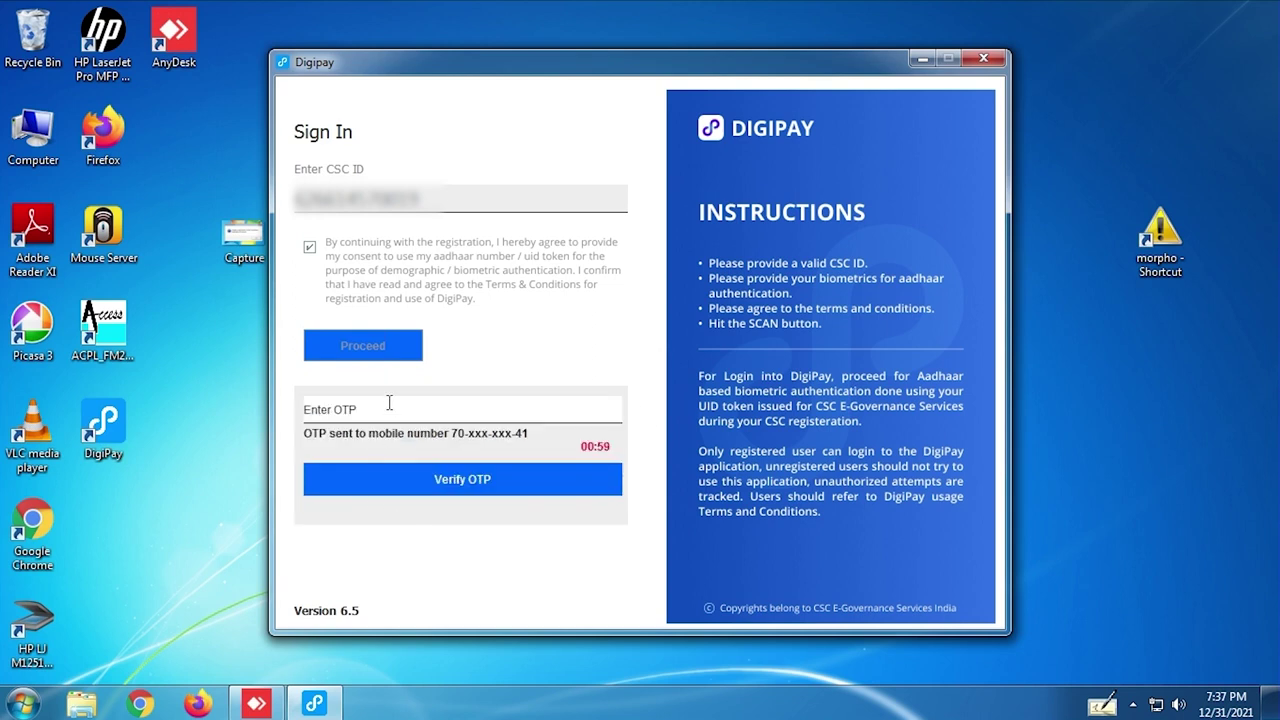
pyautogui.click(390, 482)
pyautogui.click(319, 279)
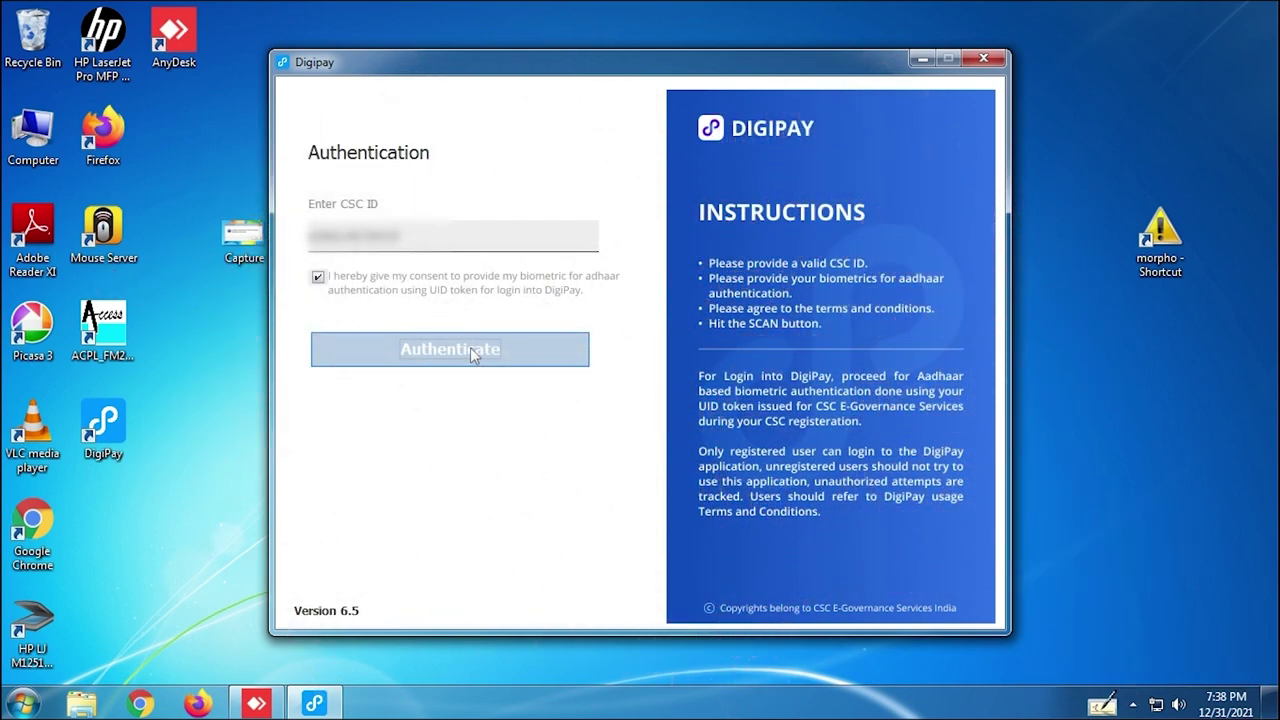
pyautogui.click(474, 355)
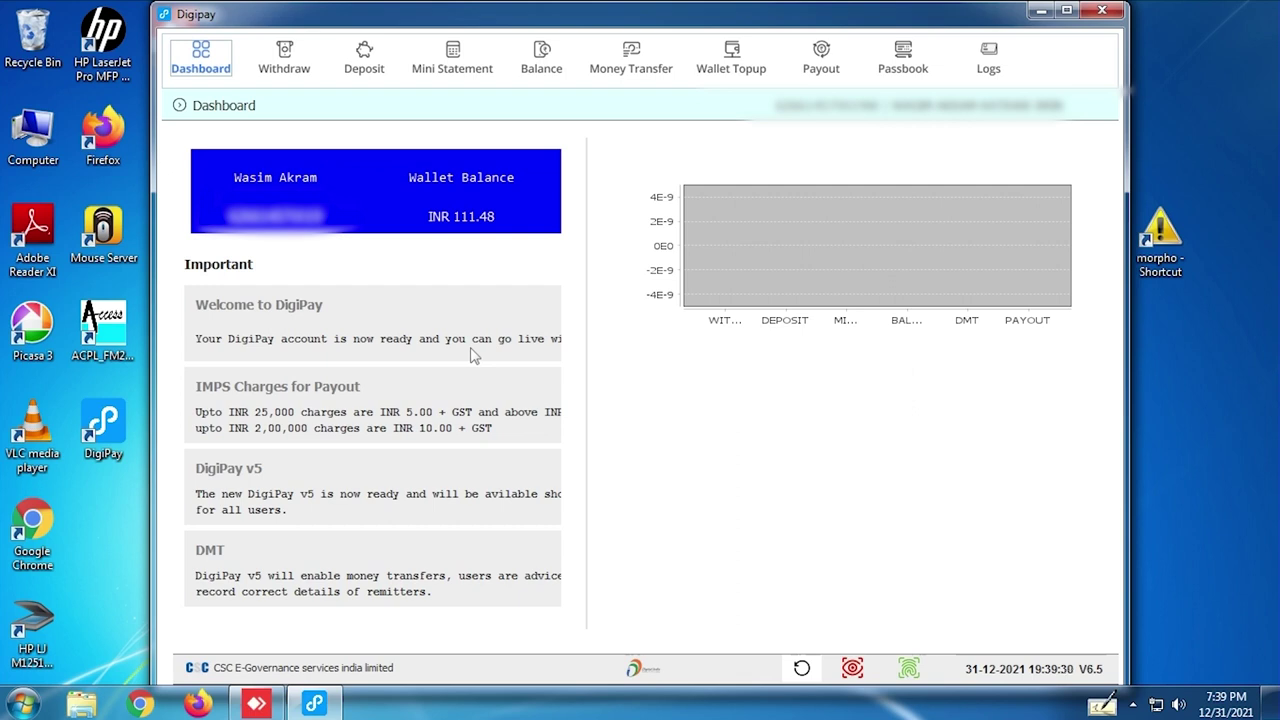
# Step: Close DigiPay from its dashboard and confirm the exit
pyautogui.hotkey('alt', 'F4')
pyautogui.click(616, 377)
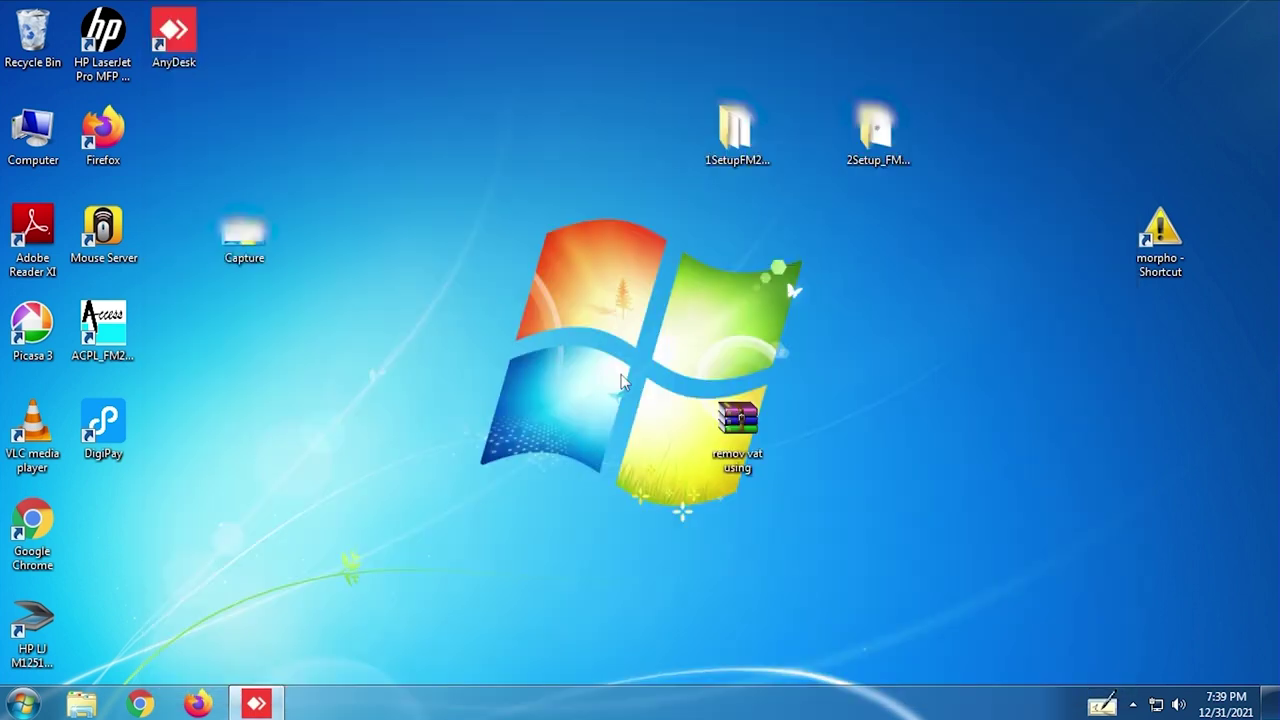